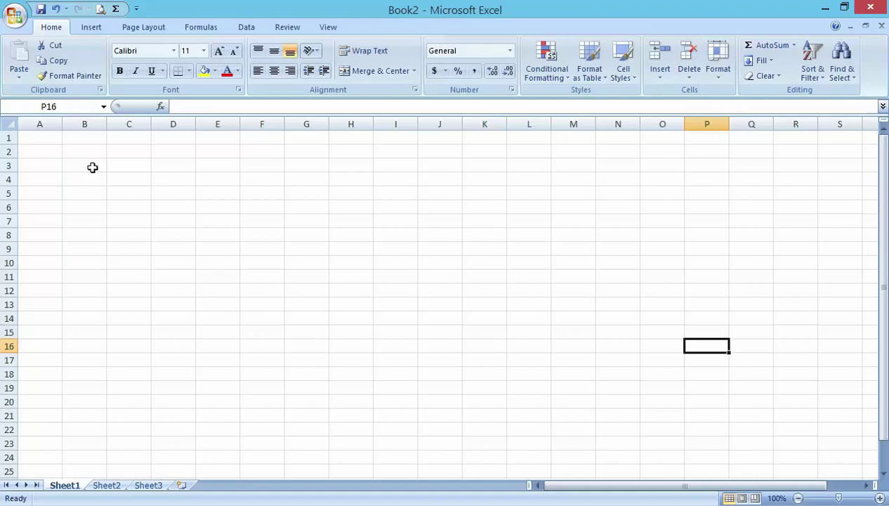
- Select cell B3 and put it into edit mode for the first label
click(92, 167)
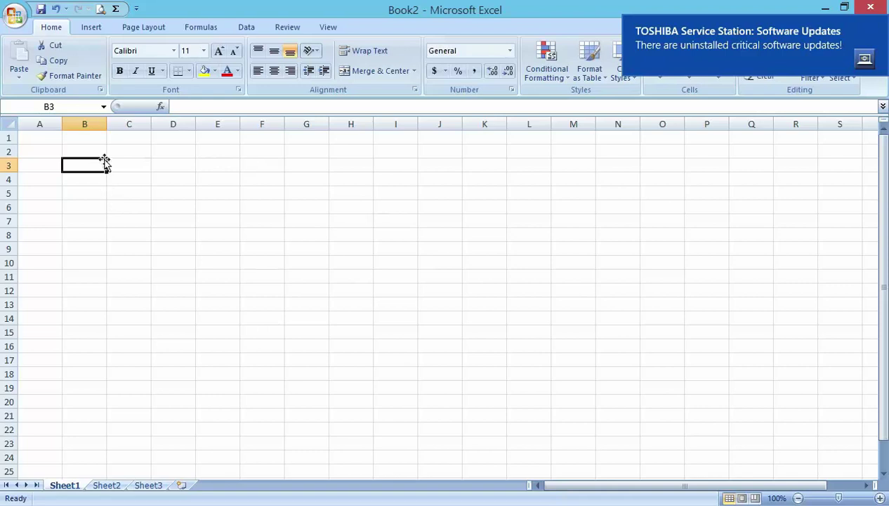
click(139, 165)
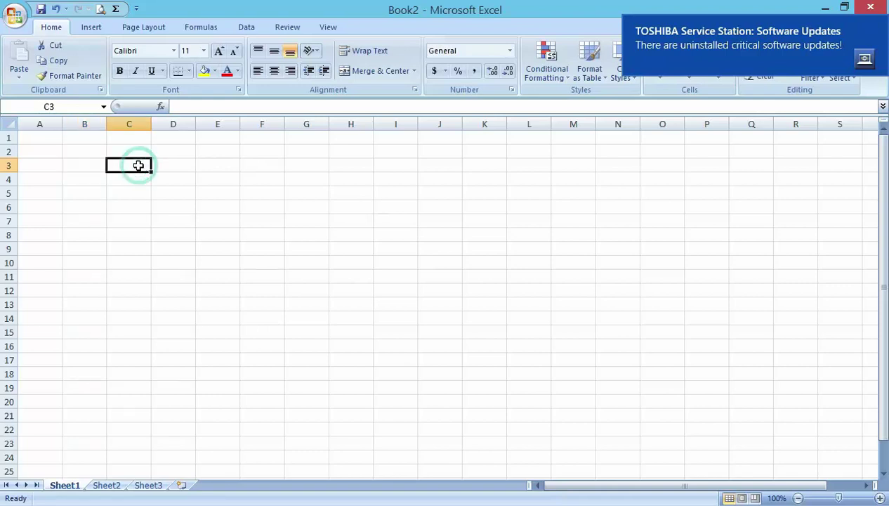
click(85, 164)
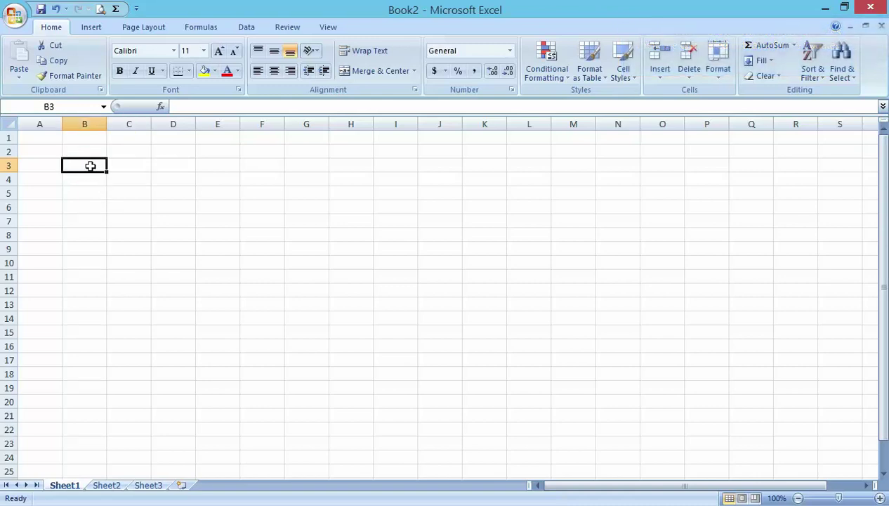
double_click(90, 167)
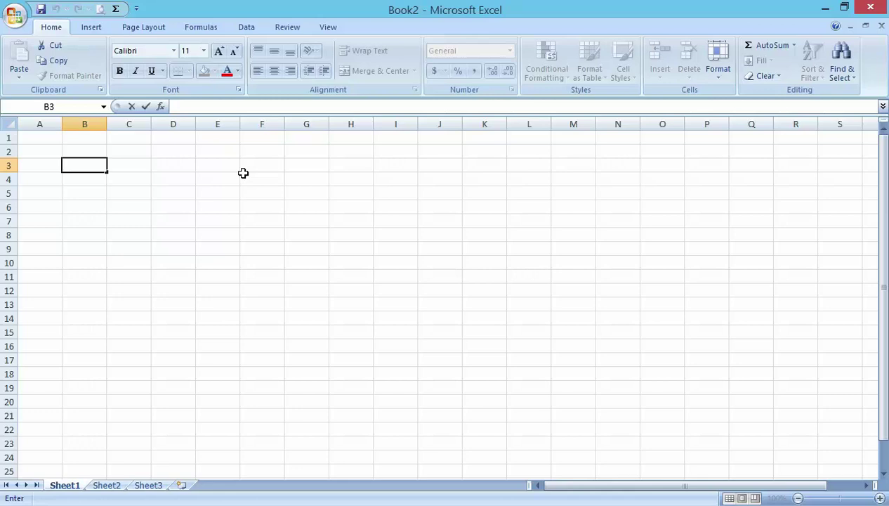
- Enter Personnel, Local and Management into B3:B5, fixing typos along the way
text(Personne)
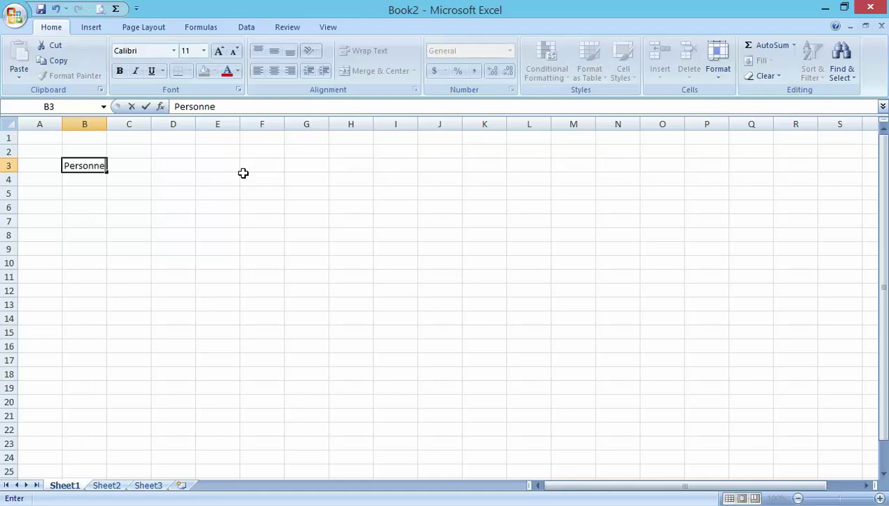
key(BackSpace)
text(el)
key(Return)
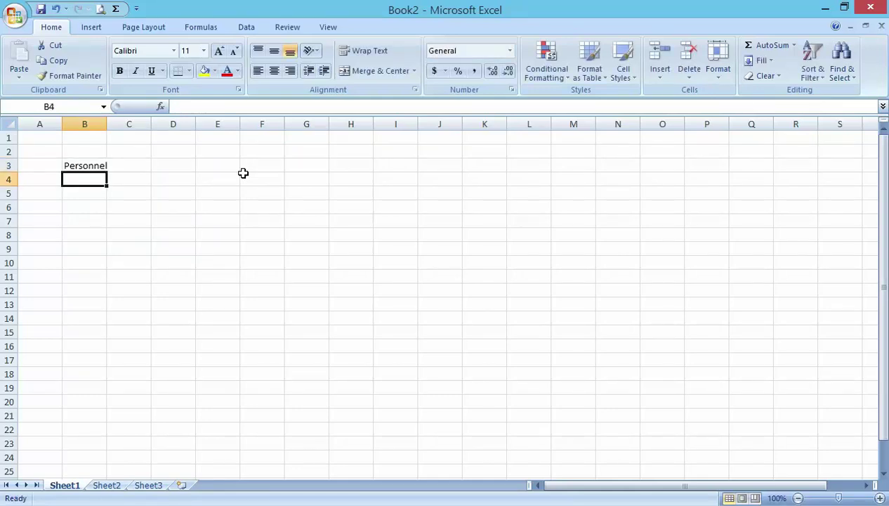
text(Lo)
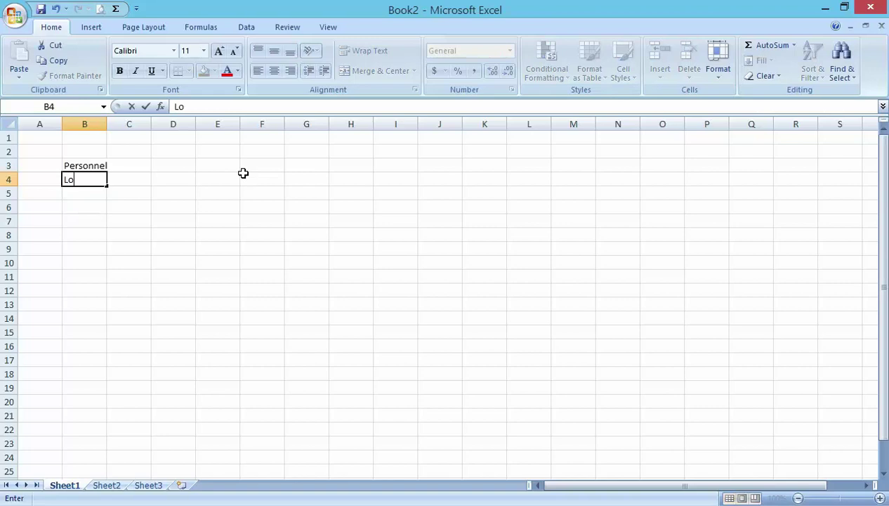
text(cal)
key(Return)
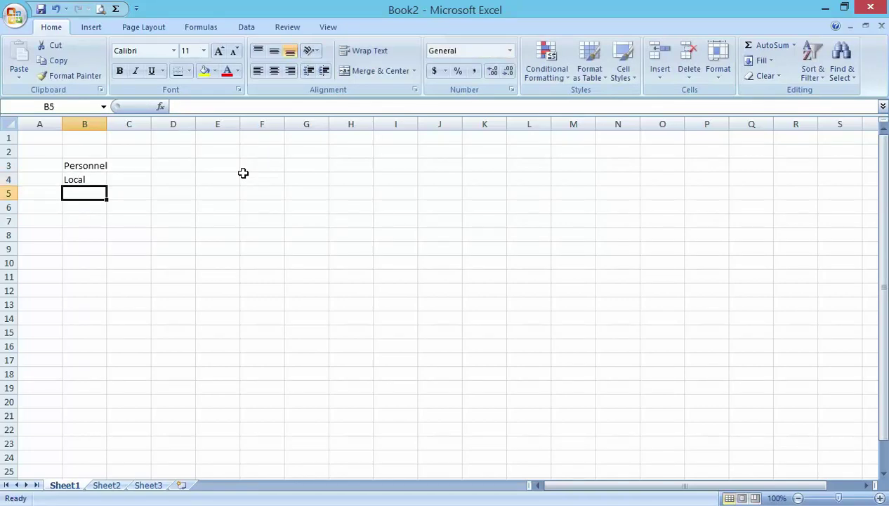
text(ana)
key(BackSpace)
key(BackSpace)
key(BackSpace)
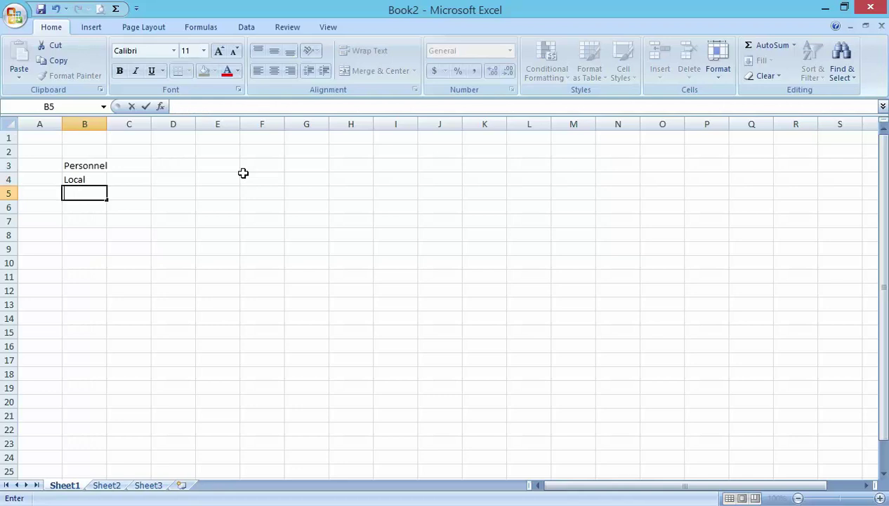
text(Management)
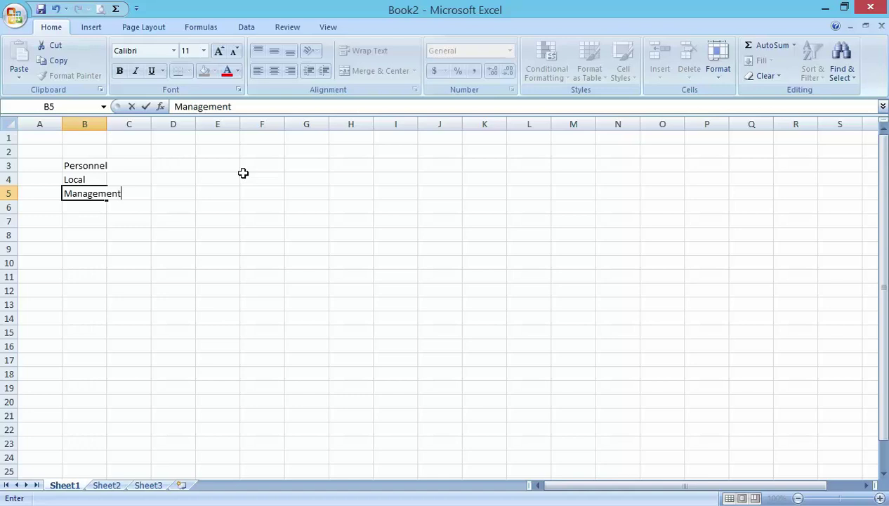
key(Return)
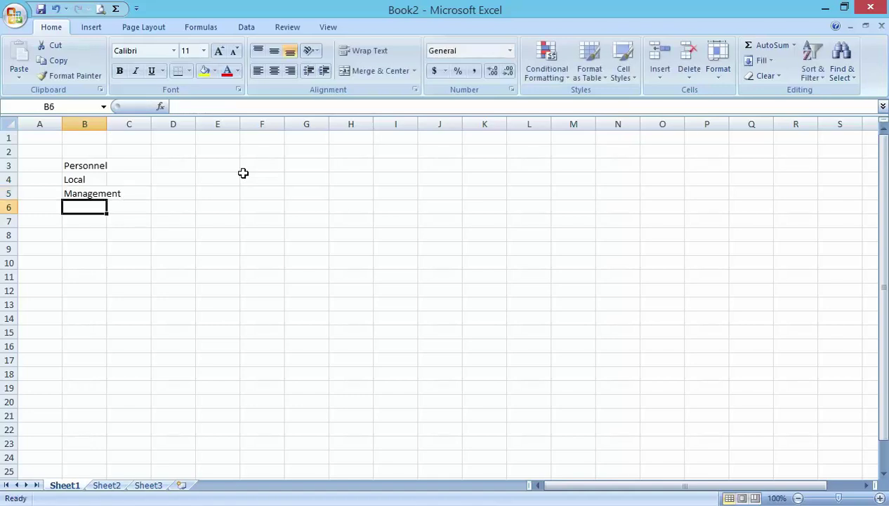
- Enter Executive, Non Executive, Senior and Contract into B6:B9
text(Exe)
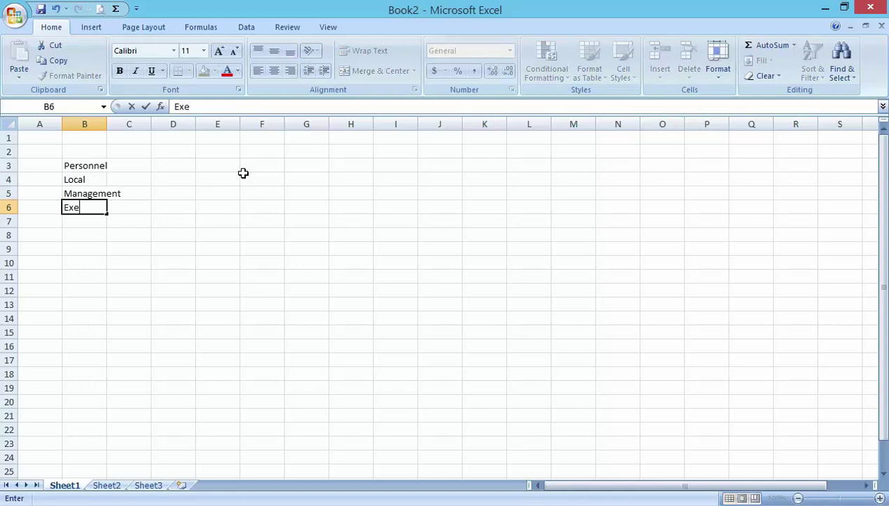
text(cutive)
key(Return)
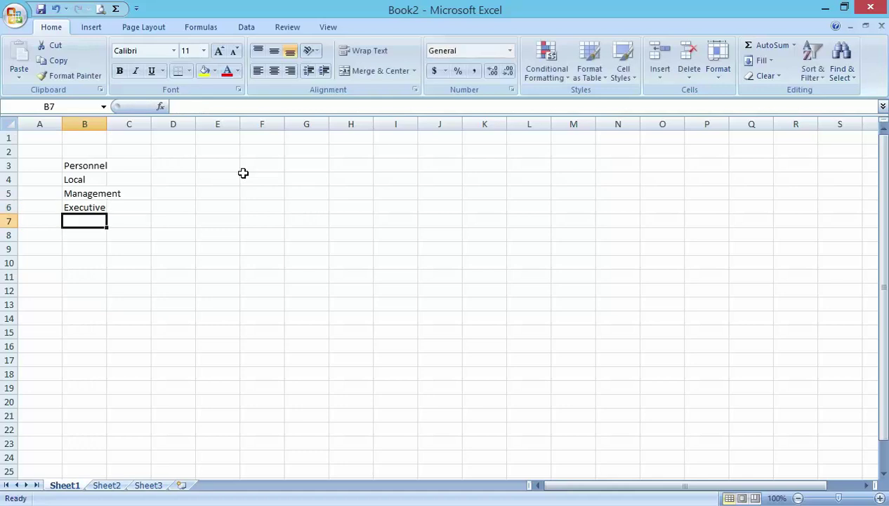
text(Non)
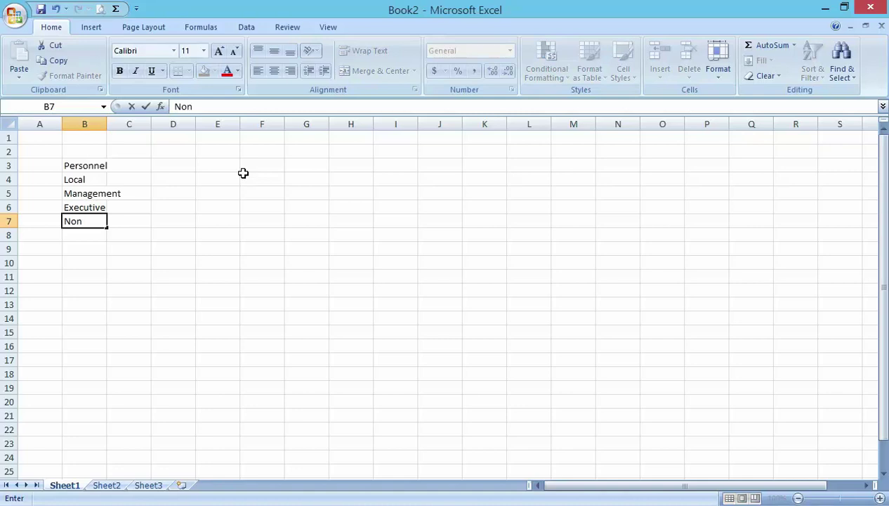
text( Executive)
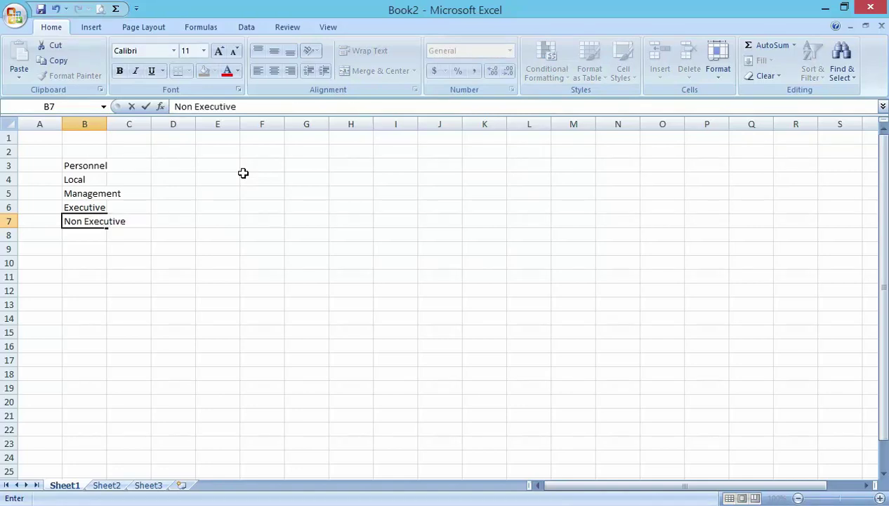
key(Return)
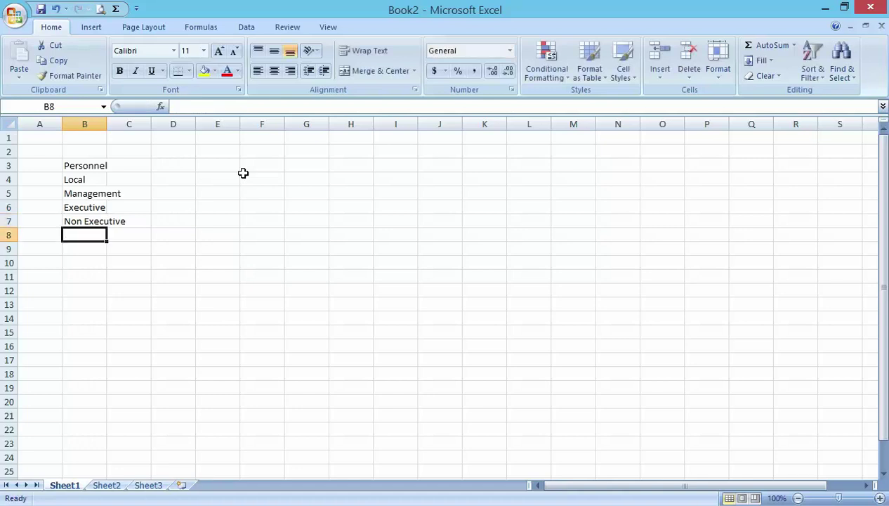
text(Se)
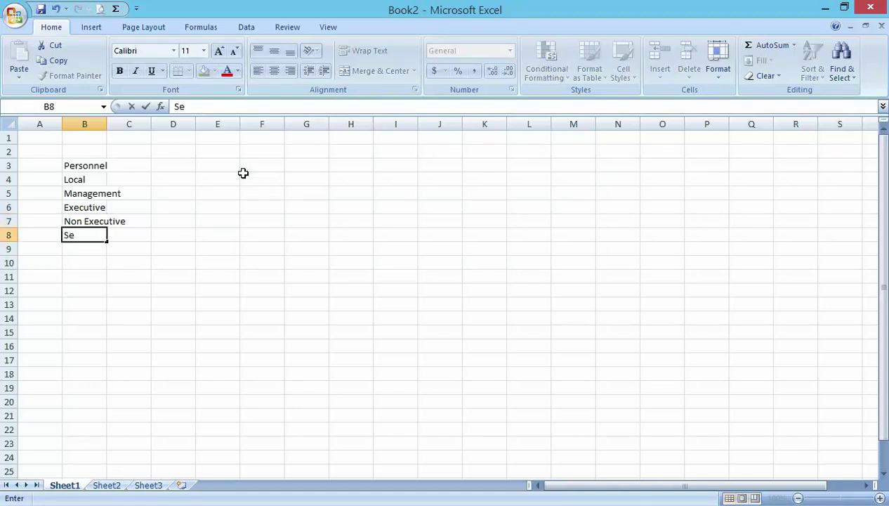
text(nior)
key(Return)
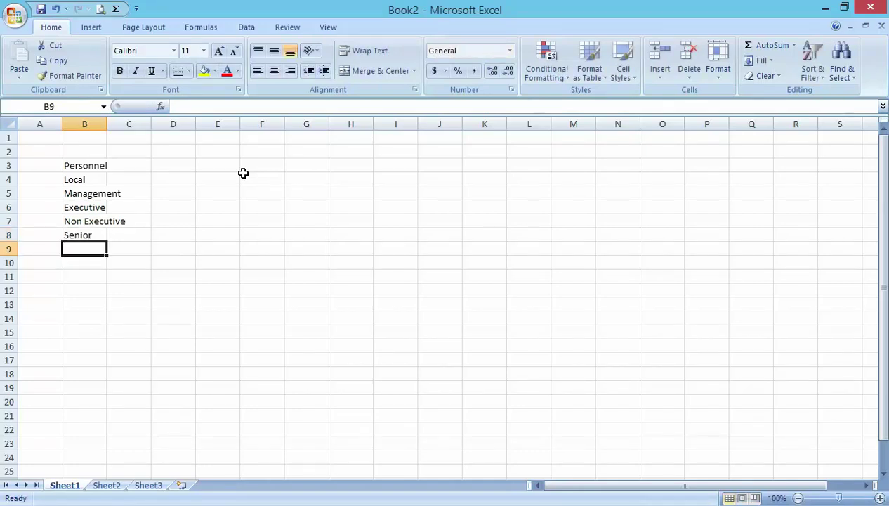
text(Cont)
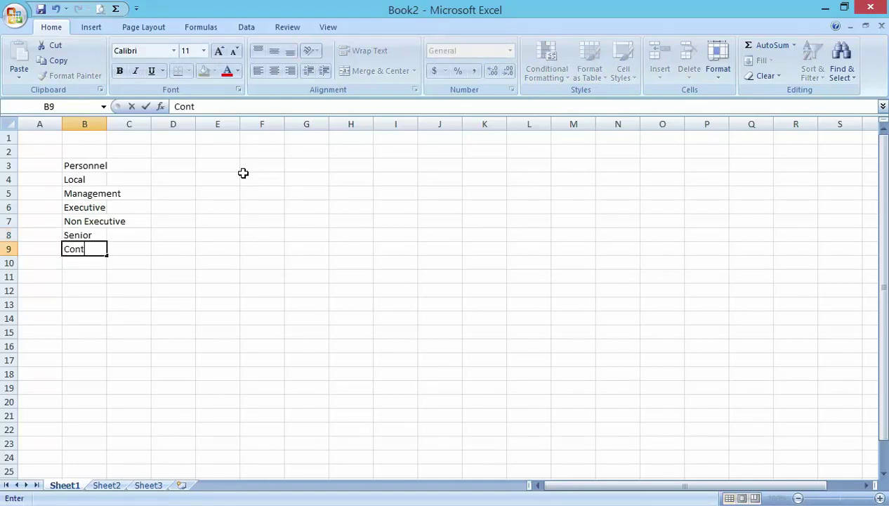
text(ract)
- Commit Contract in B9 and reselect the Personnel heading in B3
click(228, 315)
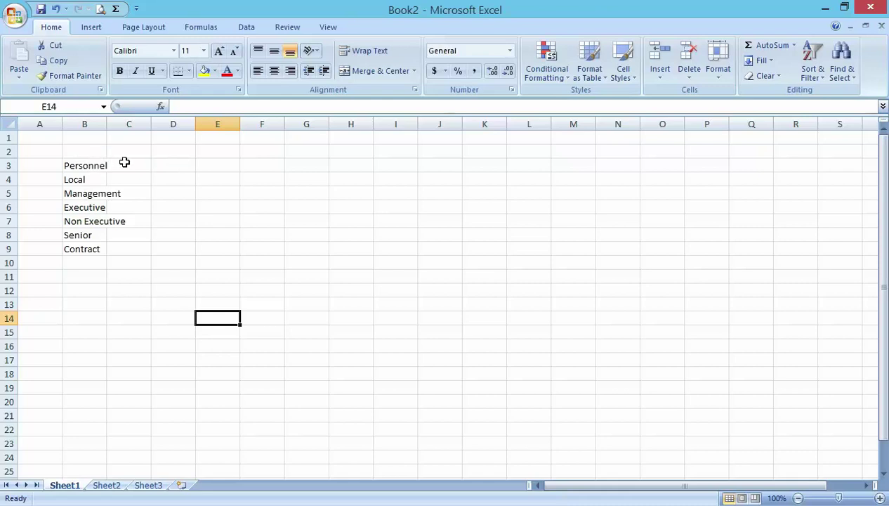
click(124, 162)
click(92, 164)
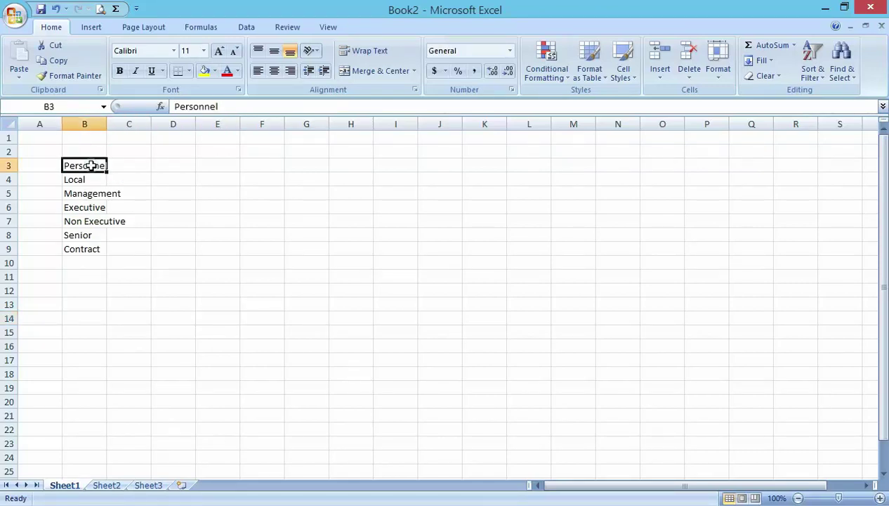
double_click(92, 164)
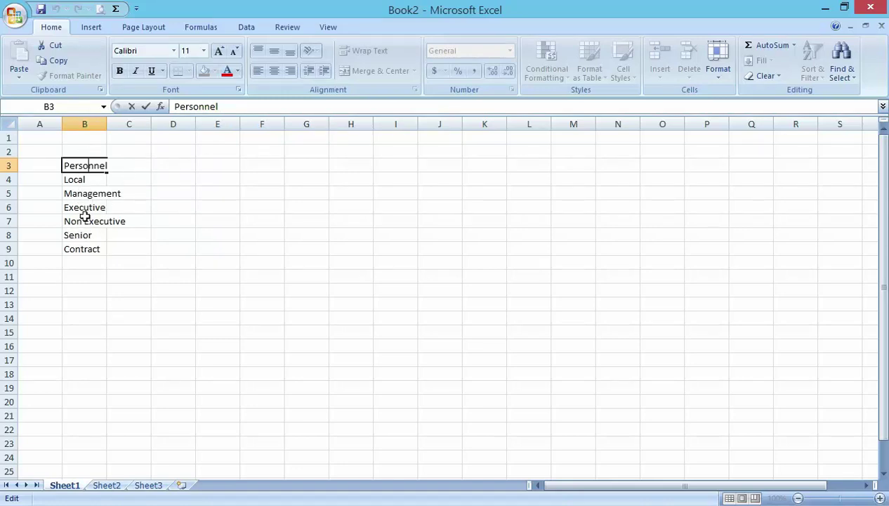
click(179, 202)
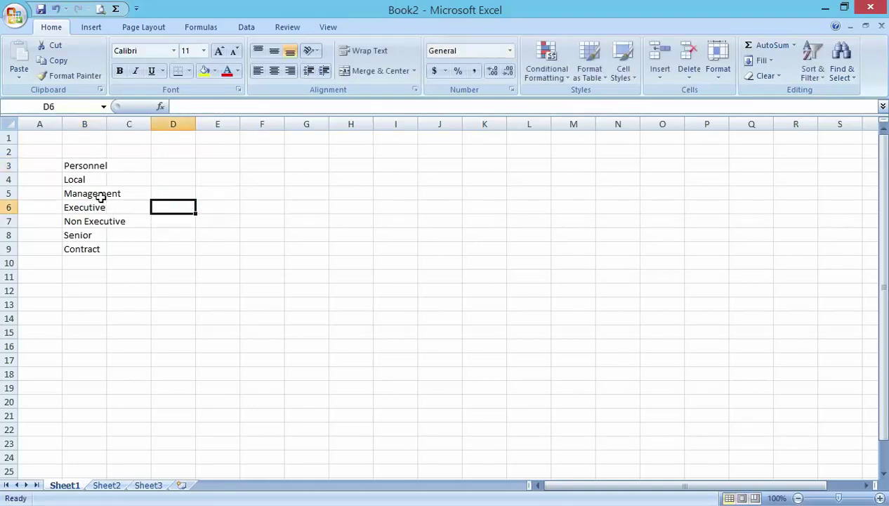
- Append ' Record' in the formula bar so B3 reads Personnel Record
click(85, 165)
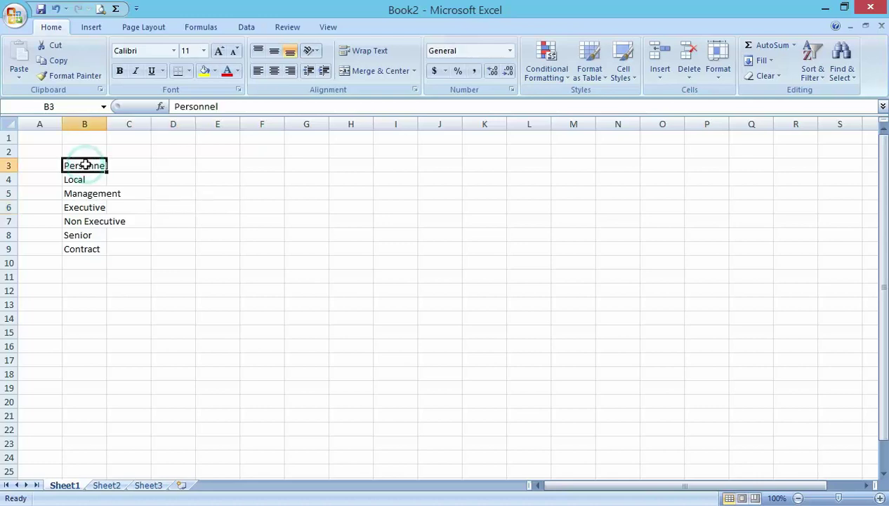
click(225, 107)
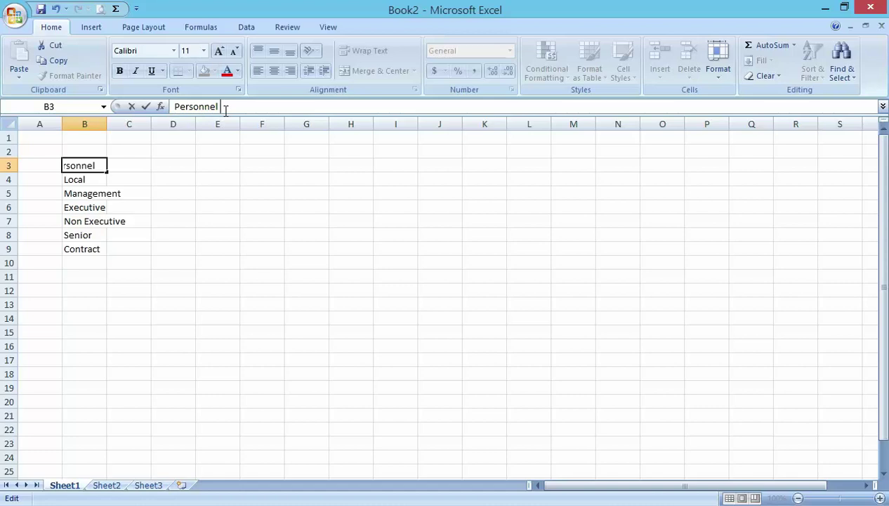
text(Record)
click(252, 231)
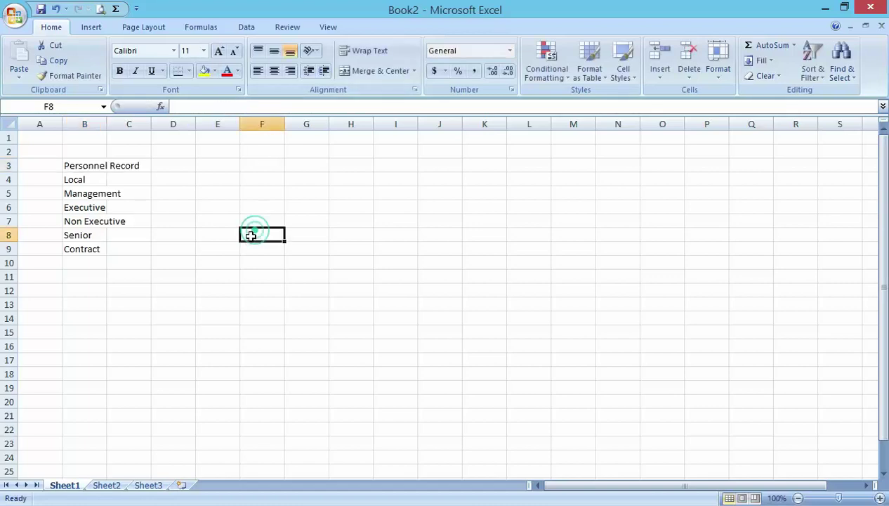
- Widen column B to 15.71 so Personnel Record fits fully
click(82, 165)
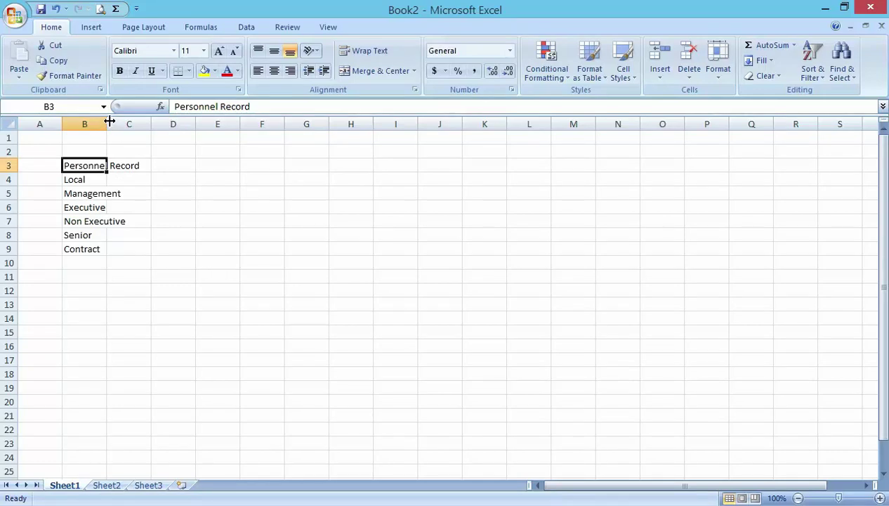
drag(109, 122, 143, 124)
click(162, 222)
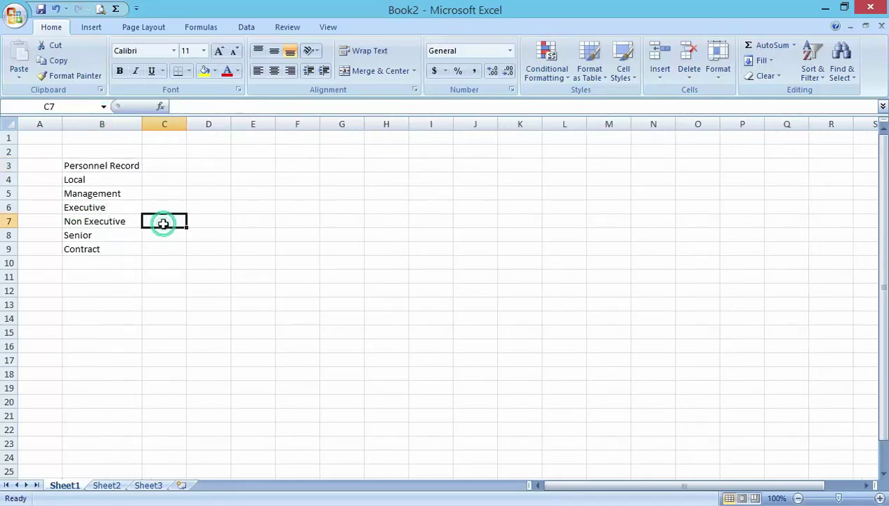
click(106, 166)
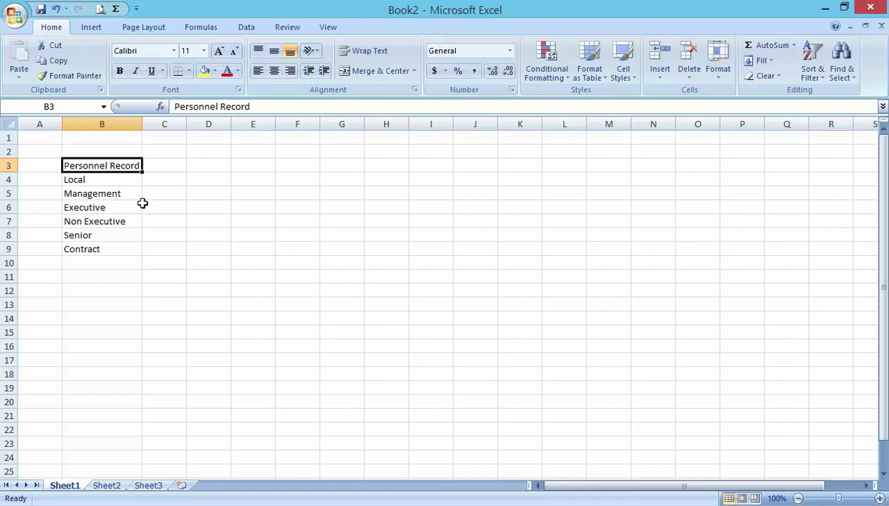
click(11, 150)
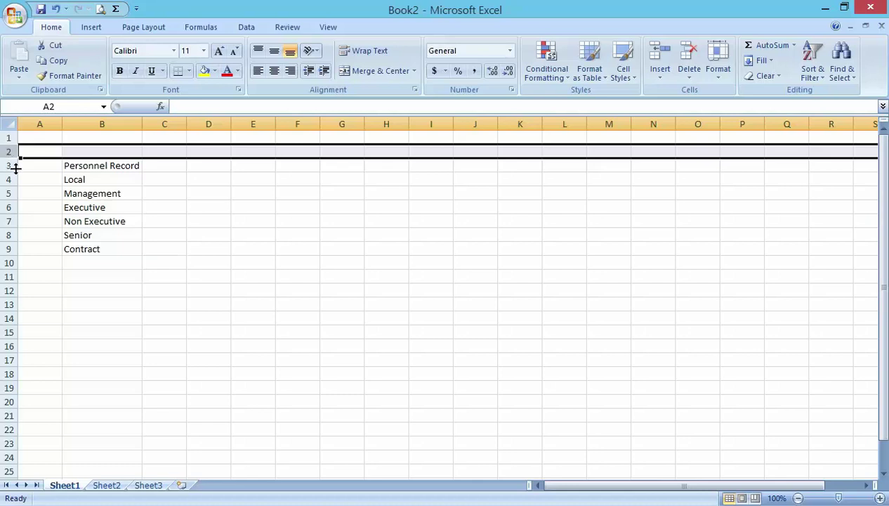
click(146, 227)
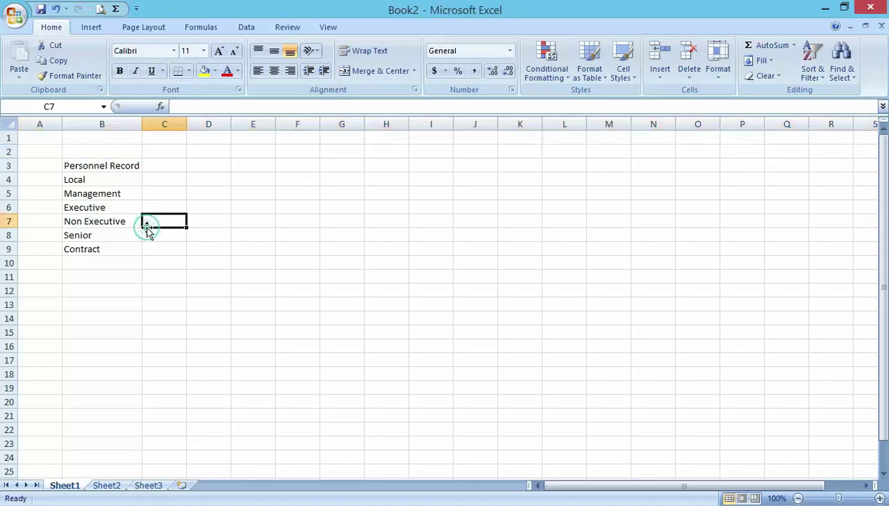
- Enter 5, 12 and 13 into C3:C5, correcting C4 from 13 to 12
click(175, 168)
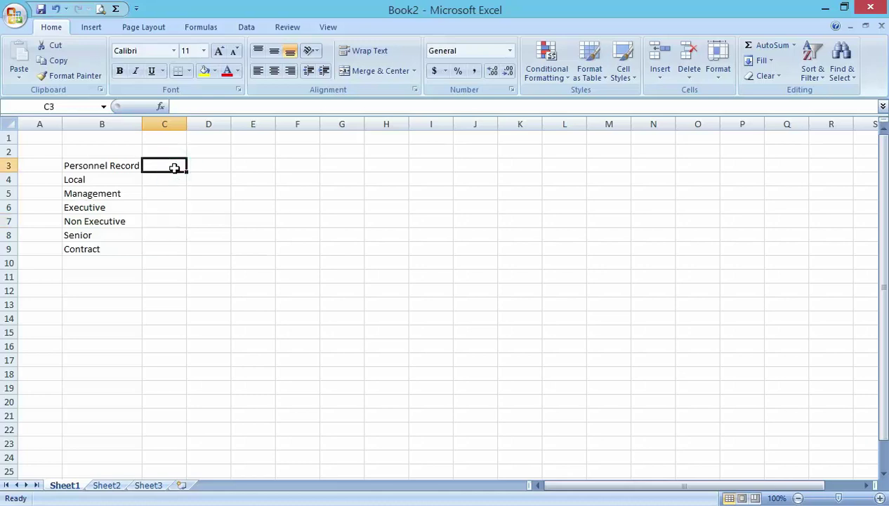
click(242, 234)
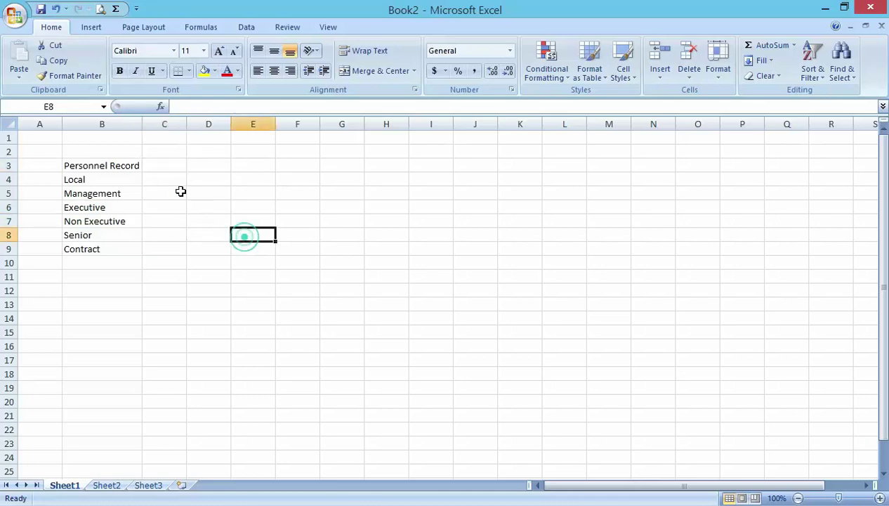
click(156, 167)
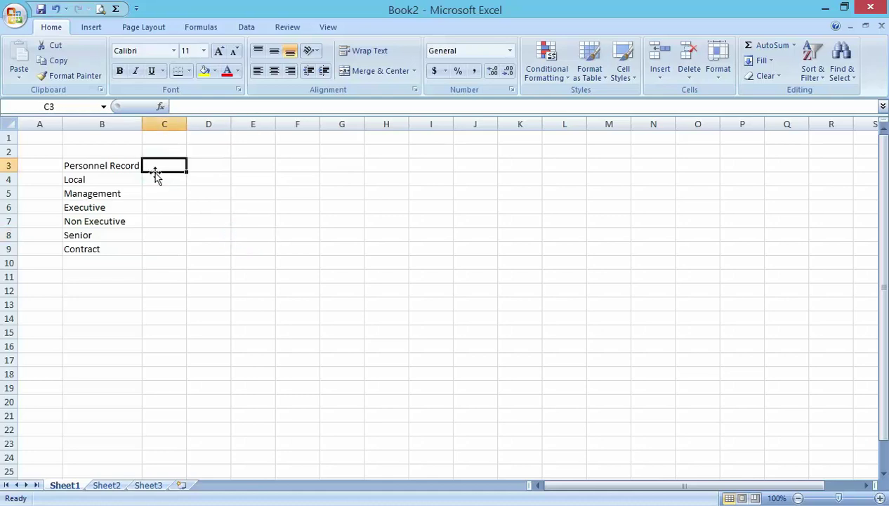
text(5)
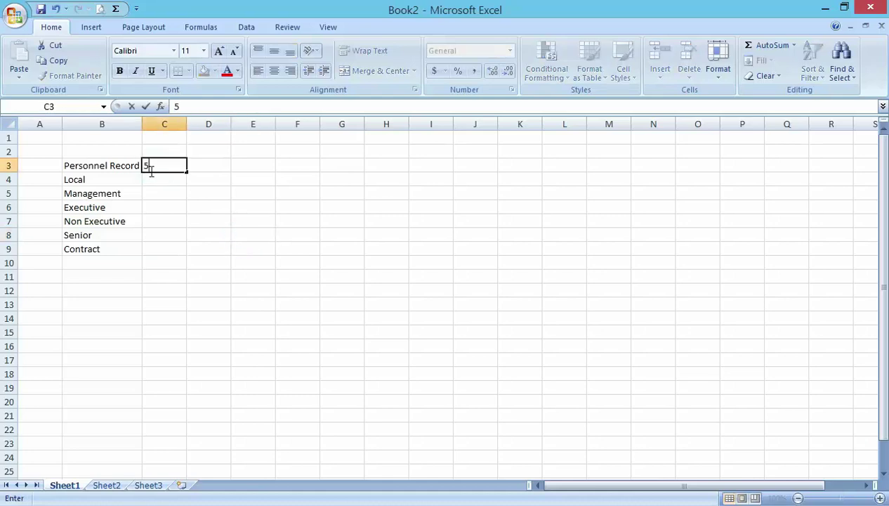
key(Return)
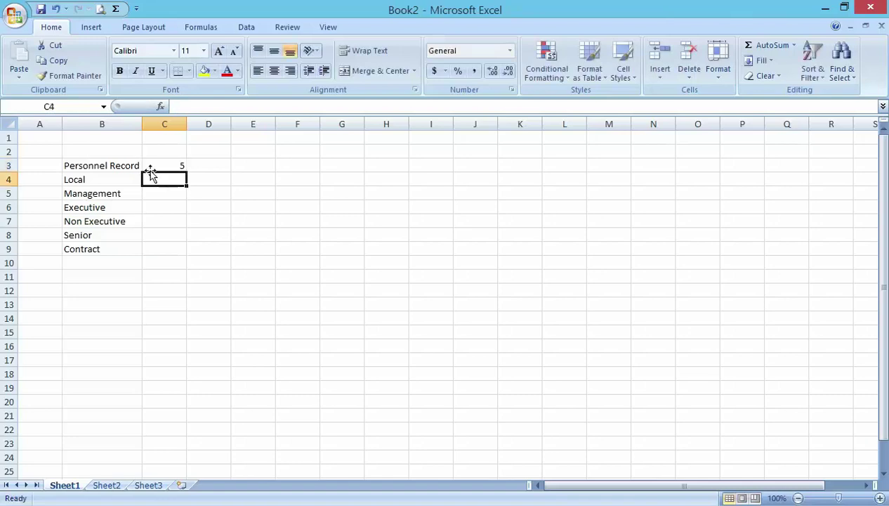
text(1)
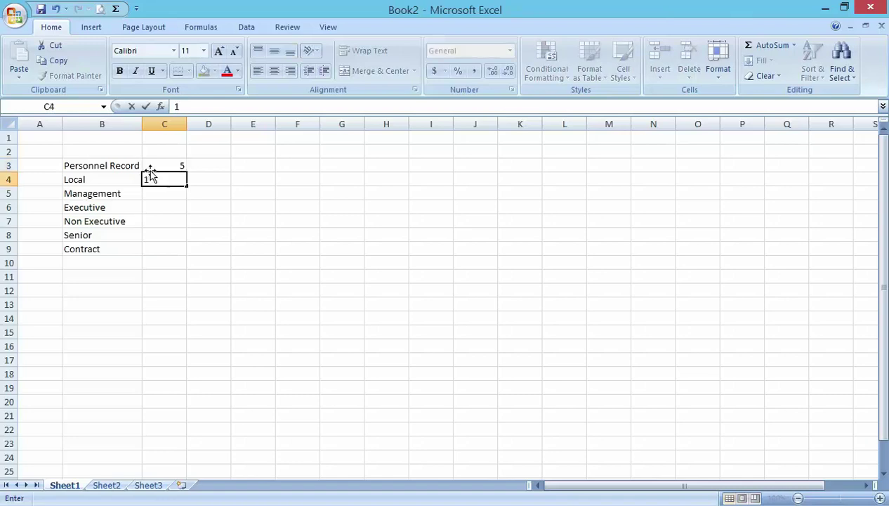
text(3)
key(Return)
text(13)
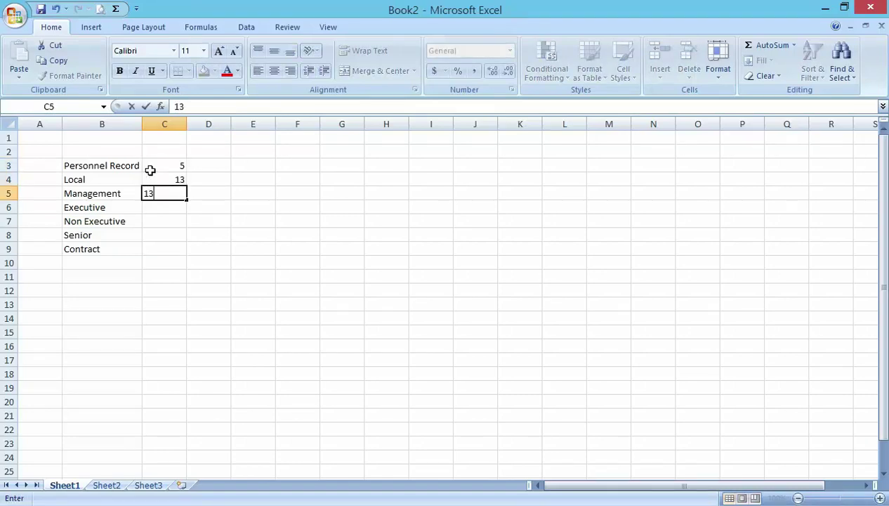
key(BackSpace)
key(Up)
text(12)
key(Return)
text(13)
key(Return)
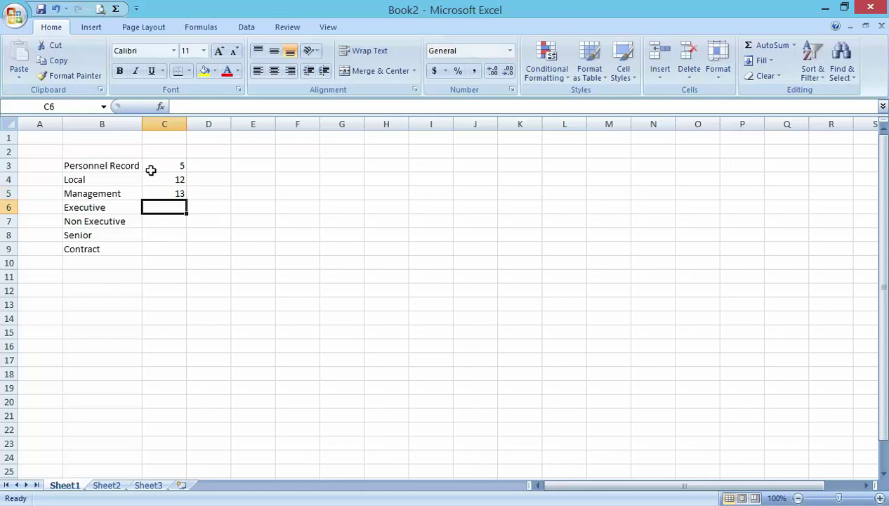
- Enter 4, 4, 5 and 5 into C6:C9, then move to B2
text(4)
key(Return)
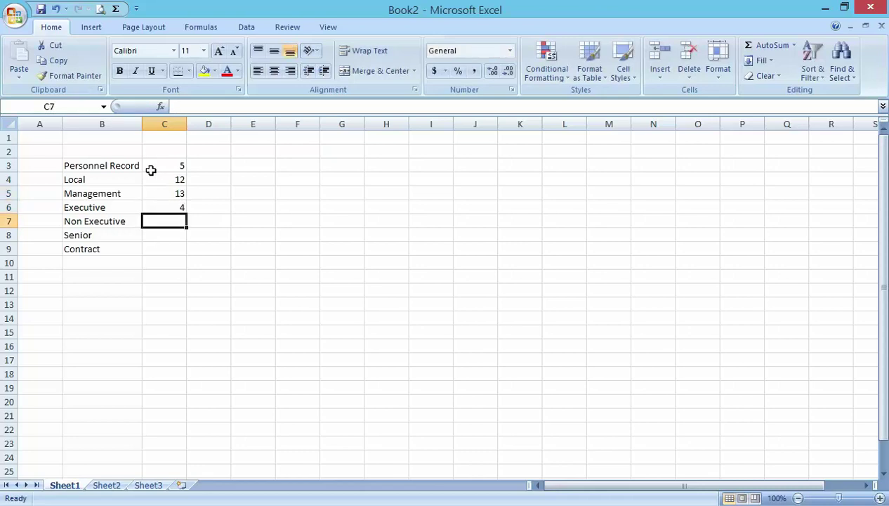
text(4)
key(Return)
text(5)
key(Return)
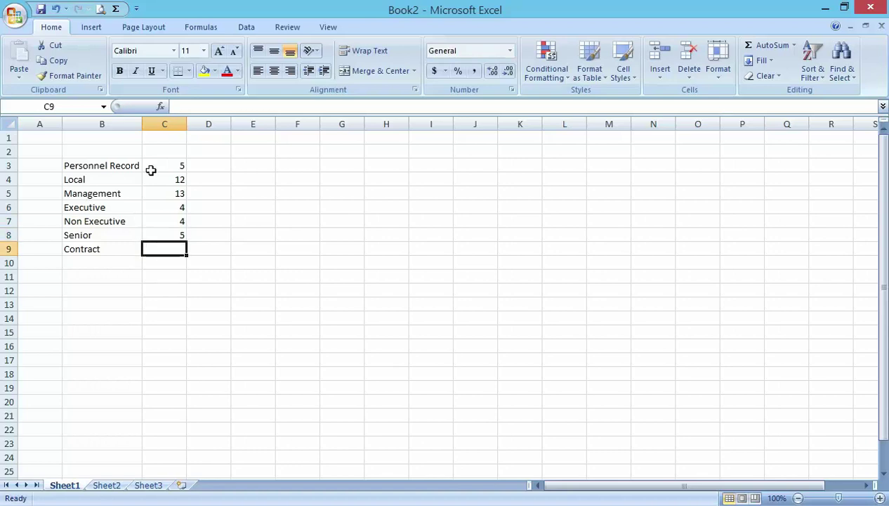
text(5)
key(Return)
key(Up)
key(Up)
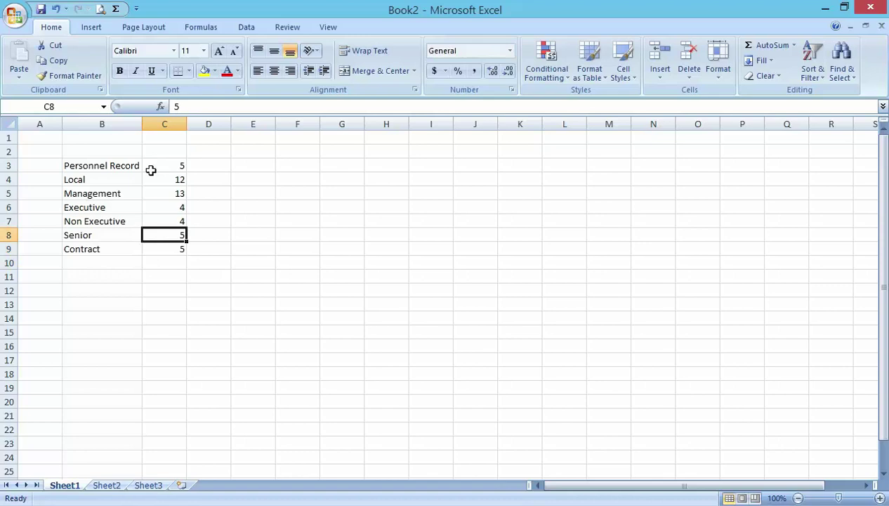
key(Right)
key(Up)
key(Up)
key(Up)
key(Up)
key(Up)
key(Up)
key(Down)
key(Up)
key(Left)
key(Left)
- Put headers Descrutions in B2 and Jan, Feb, March, April across C2:F2
text(Des)
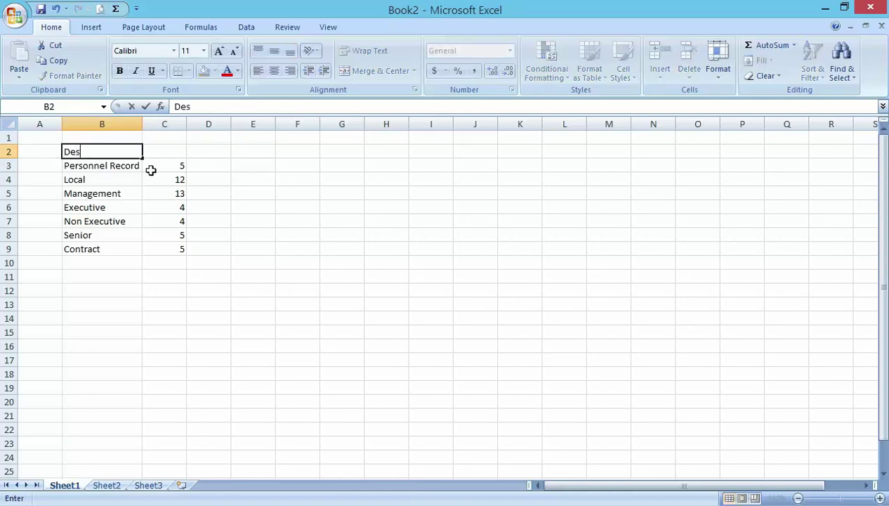
text(crutions)
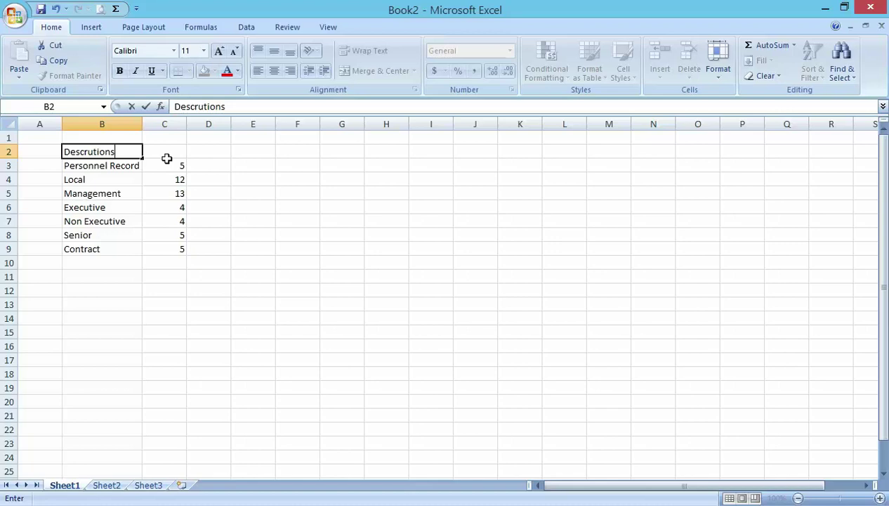
click(176, 151)
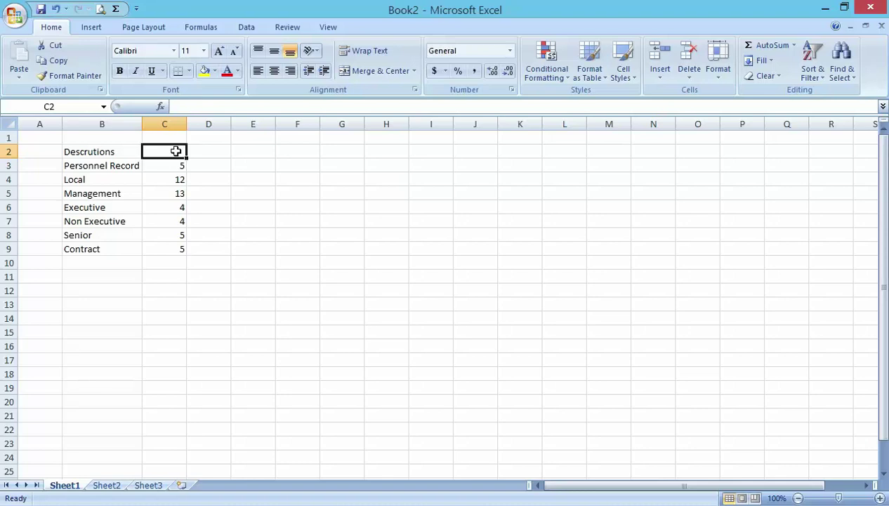
text(Jan)
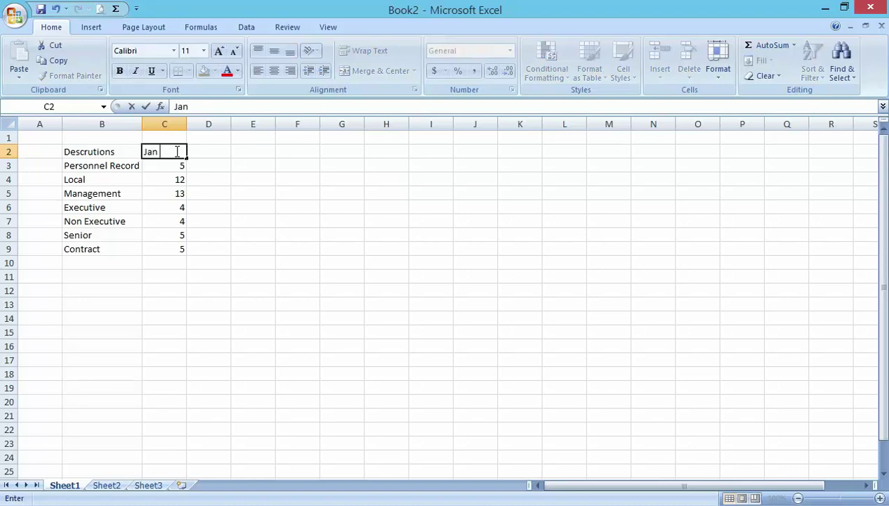
key(Tab)
text(Feb)
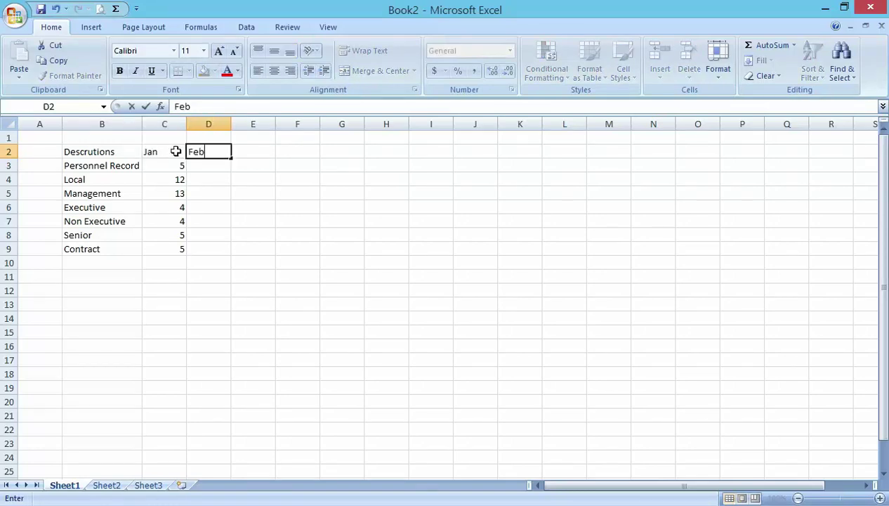
key(Tab)
text(M)
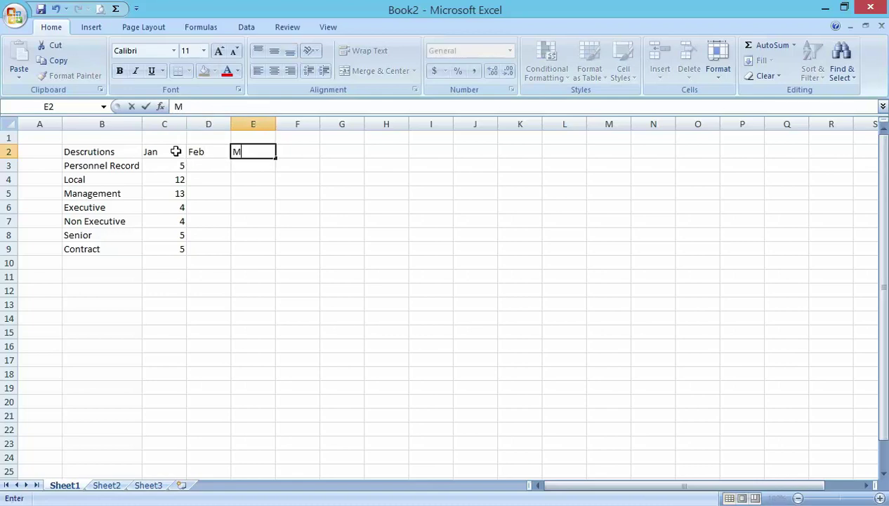
text(arch)
key(Tab)
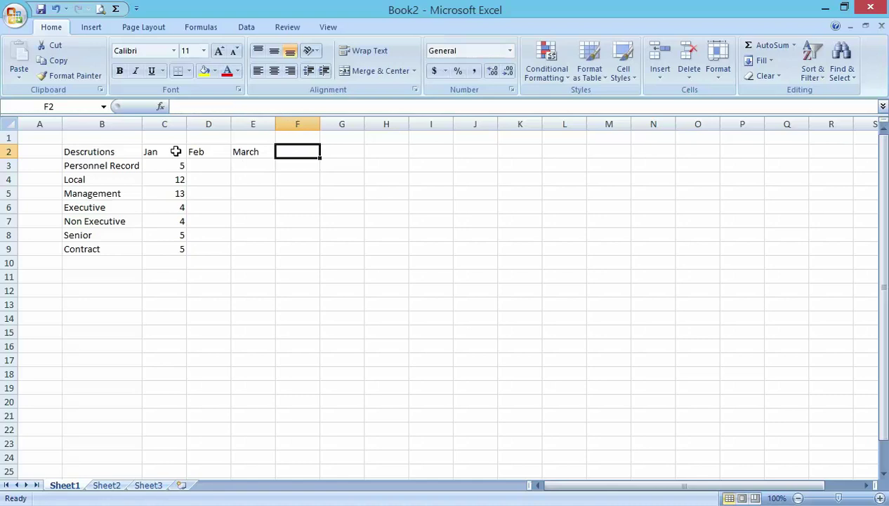
text(April)
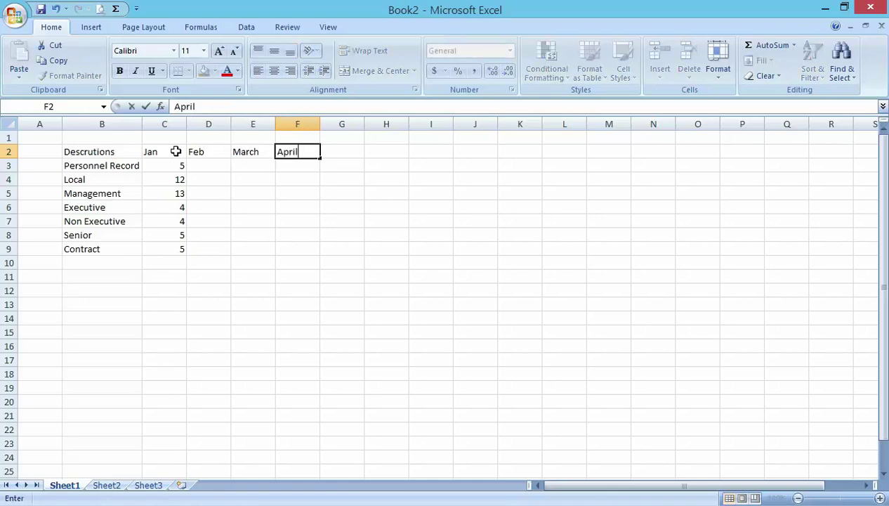
key(Return)
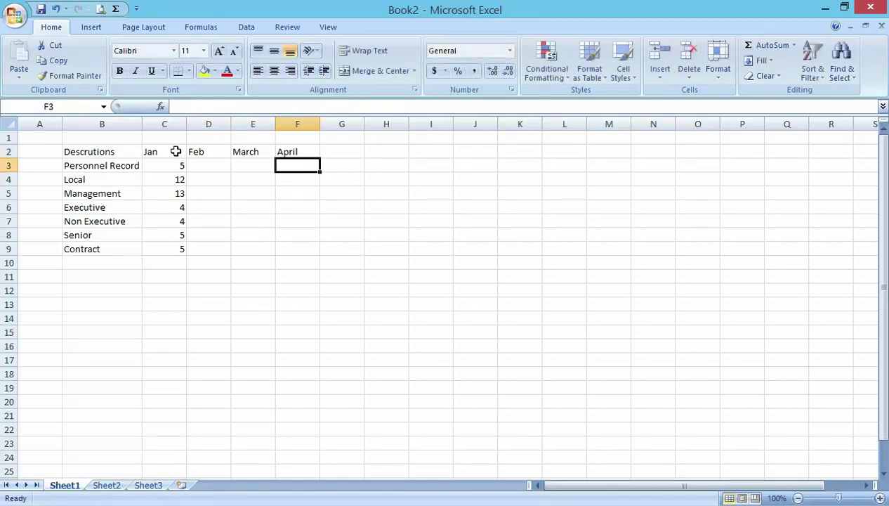
- Enter Feb values 6, 7, 3, 7, 8, 4, 5 in D3:D9, plus 8 in E9
click(204, 165)
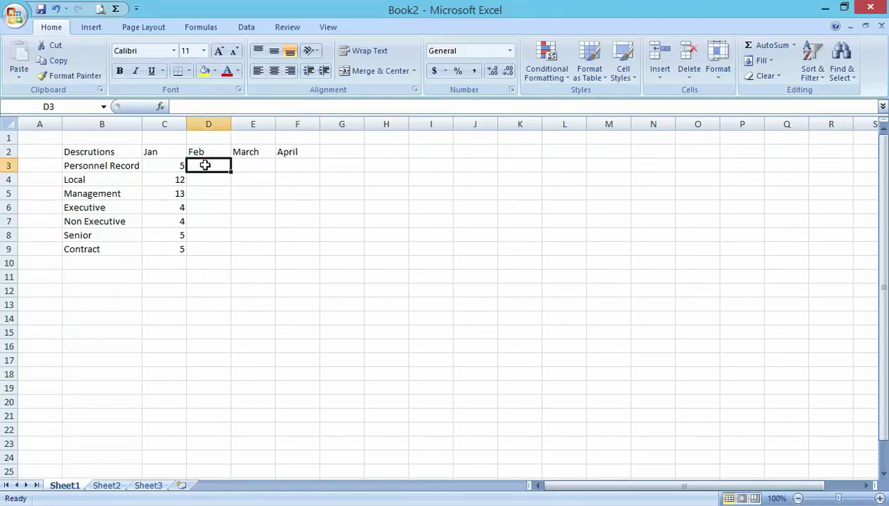
text(6)
key(Return)
text(7)
key(Return)
text(3)
key(Return)
text(7)
key(Return)
text(8)
key(Return)
text(4)
key(Return)
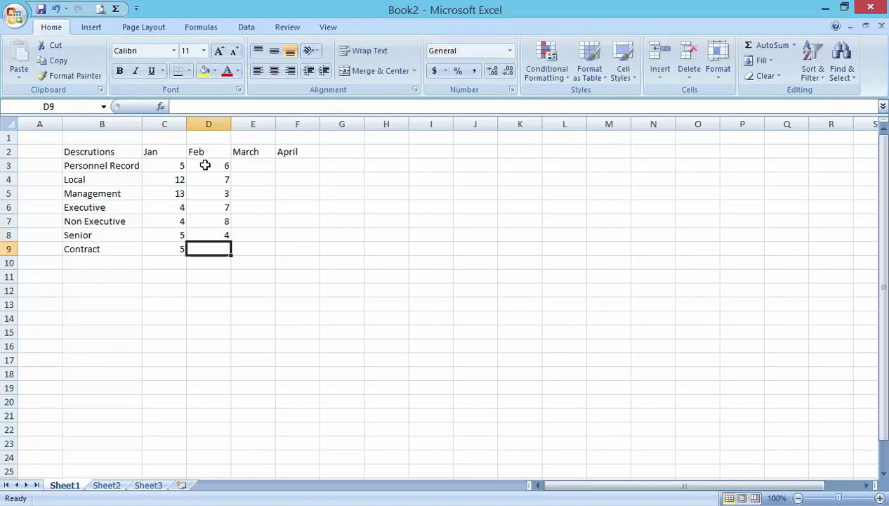
key(Right)
text(8)
key(Up)
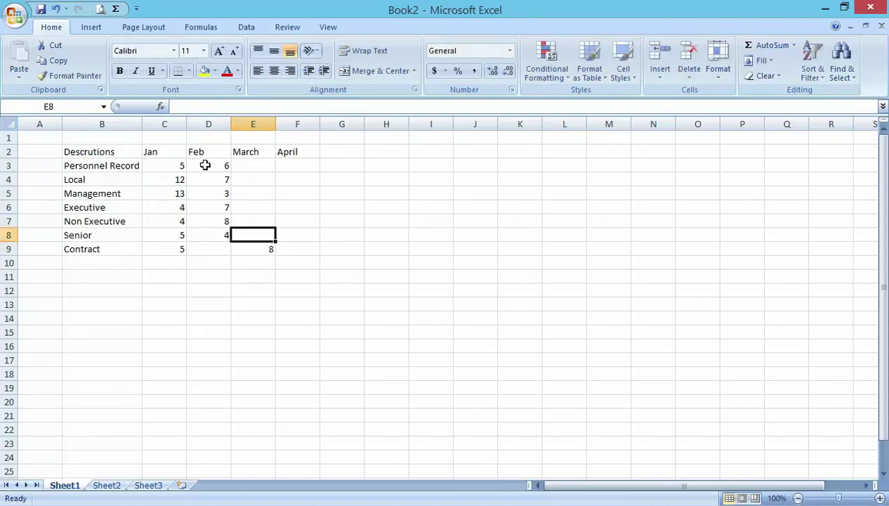
key(Left)
key(Down)
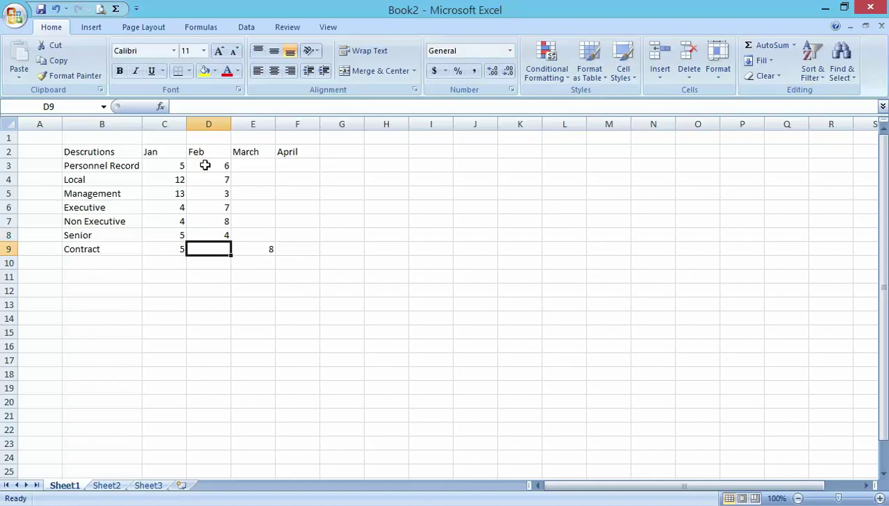
text(5)
key(Up)
key(Up)
key(Up)
key(Up)
key(Up)
key(Up)
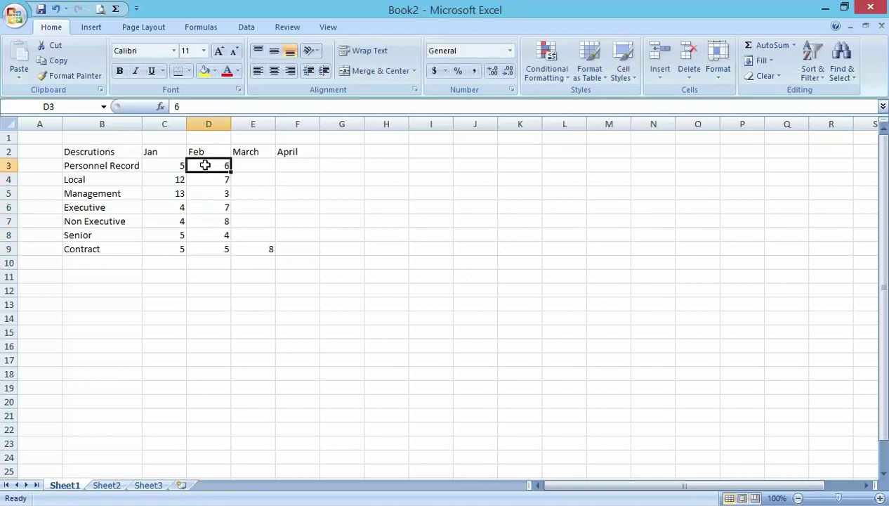
- Enter March values 3, 4, 5, 6, 6, 3 in E3:E8, correcting Non Executive from 67 to 6
key(Right)
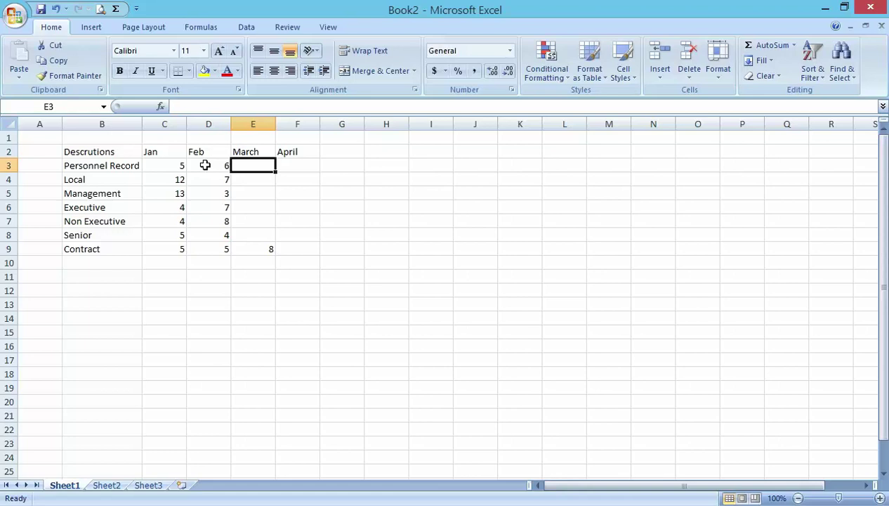
text(3)
key(Return)
text(4)
key(Return)
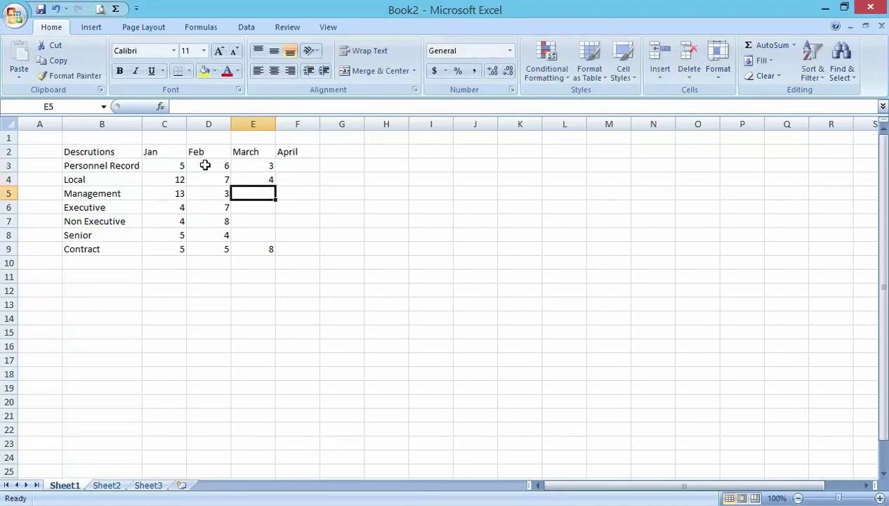
text(5)
key(Return)
text(6)
key(Return)
text(67)
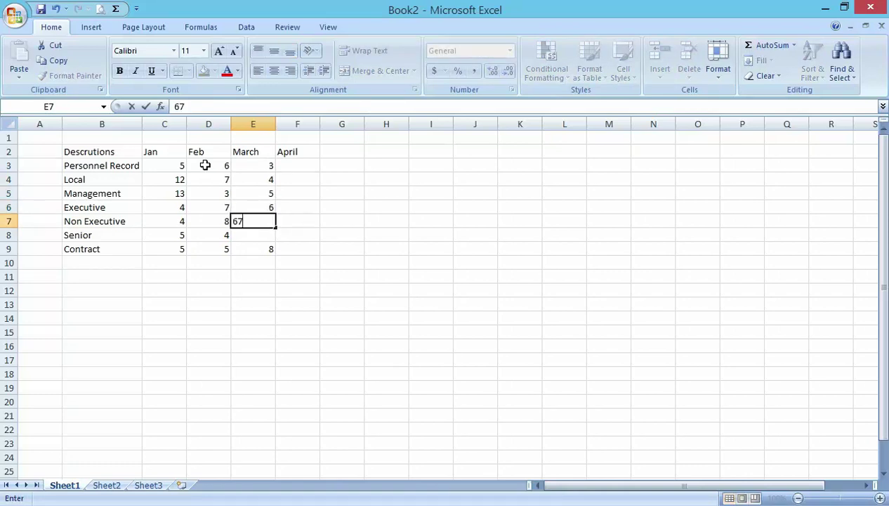
key(Return)
key(Up)
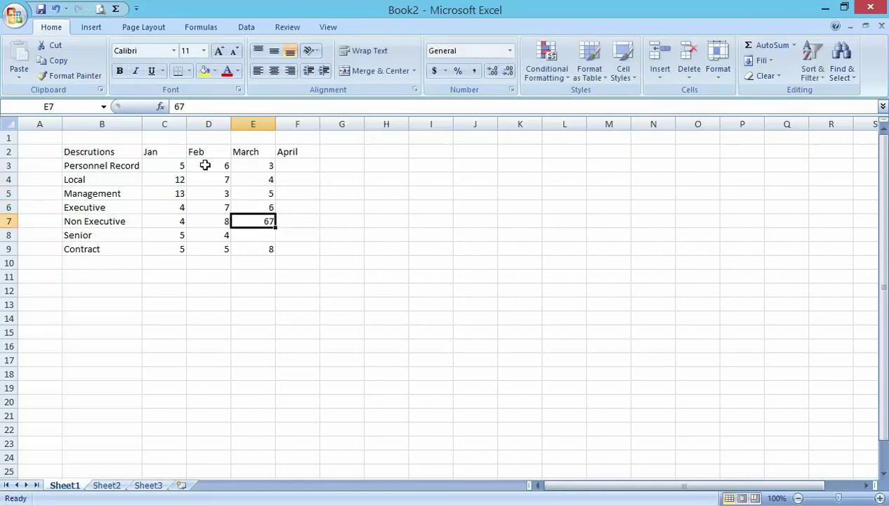
text(6)
key(Return)
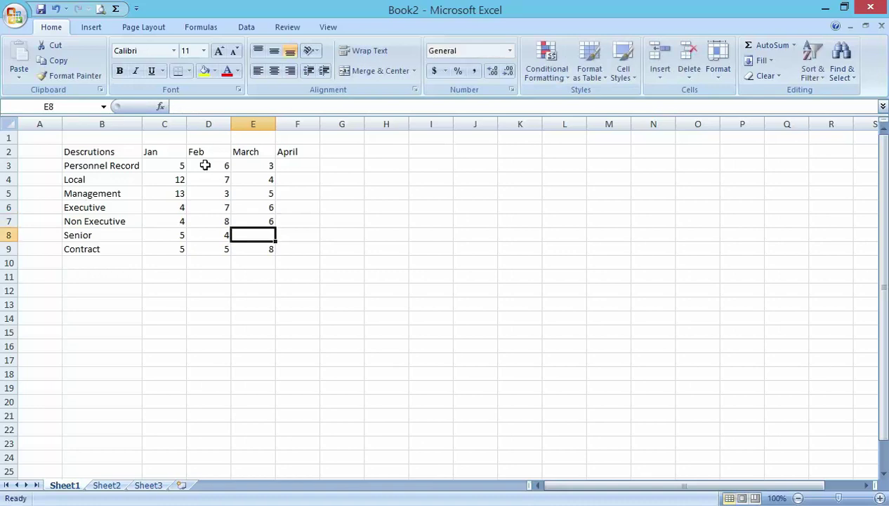
text(3)
key(Return)
key(Up)
key(Up)
key(Up)
key(Up)
key(Up)
key(Up)
- Enter April values 9, 6, 3, 7, 5, 8, 3 in F3:F9
key(Right)
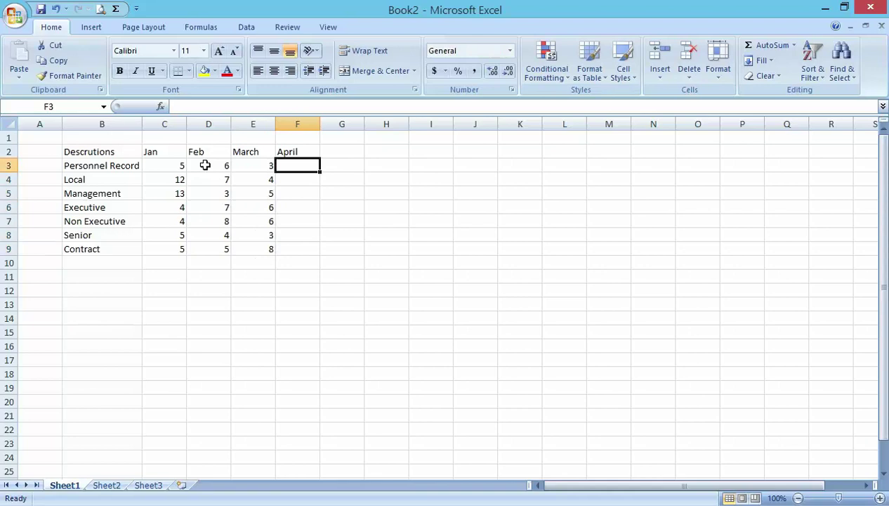
text(9)
key(Return)
text(6)
key(Return)
text(3)
key(Return)
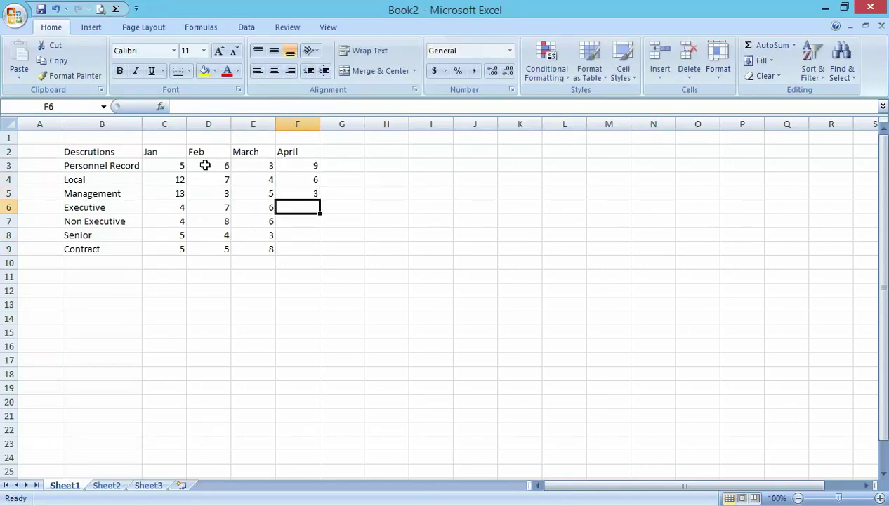
text(7)
key(Return)
text(5)
key(Return)
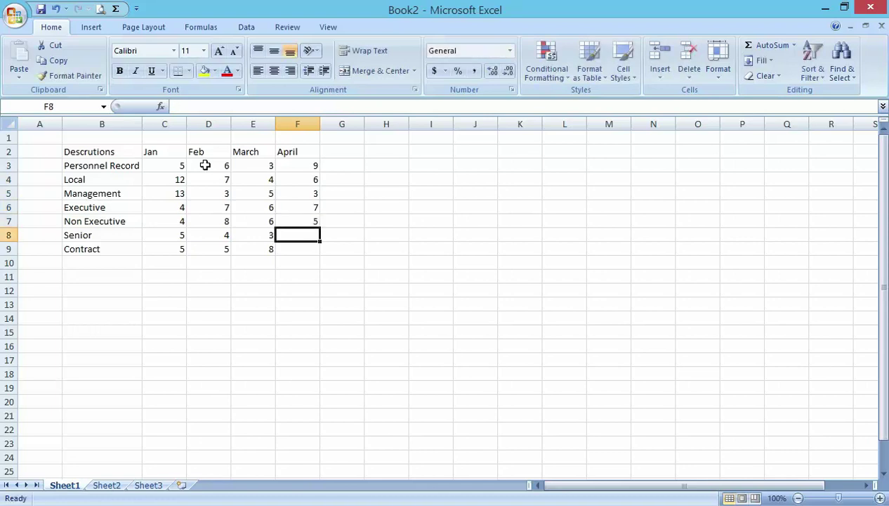
text(8)
key(Return)
text(3)
key(Return)
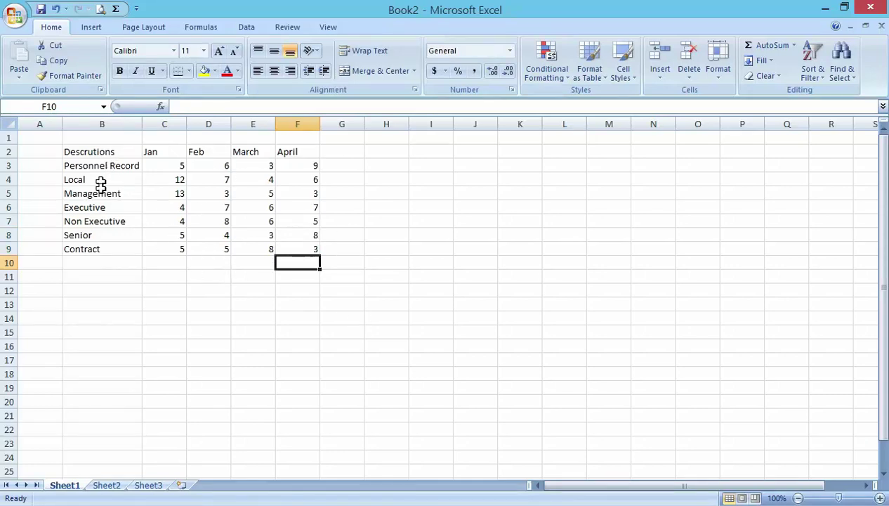
click(106, 150)
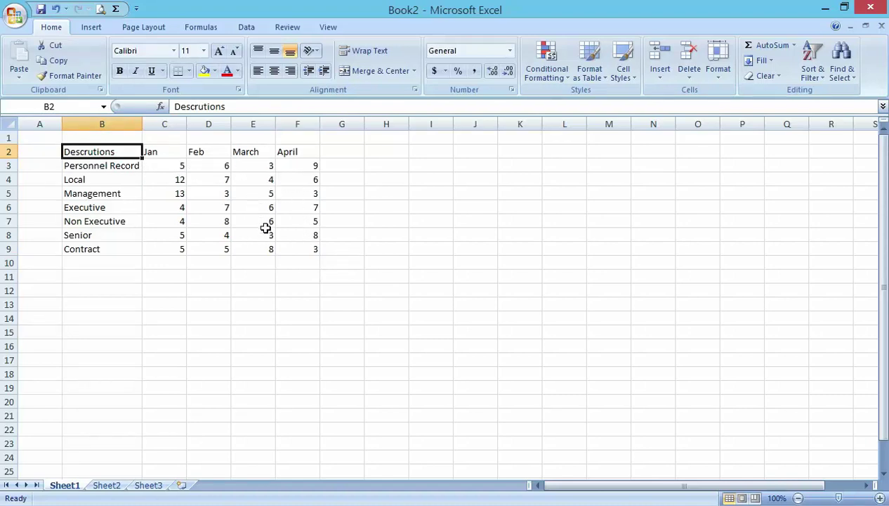
click(297, 276)
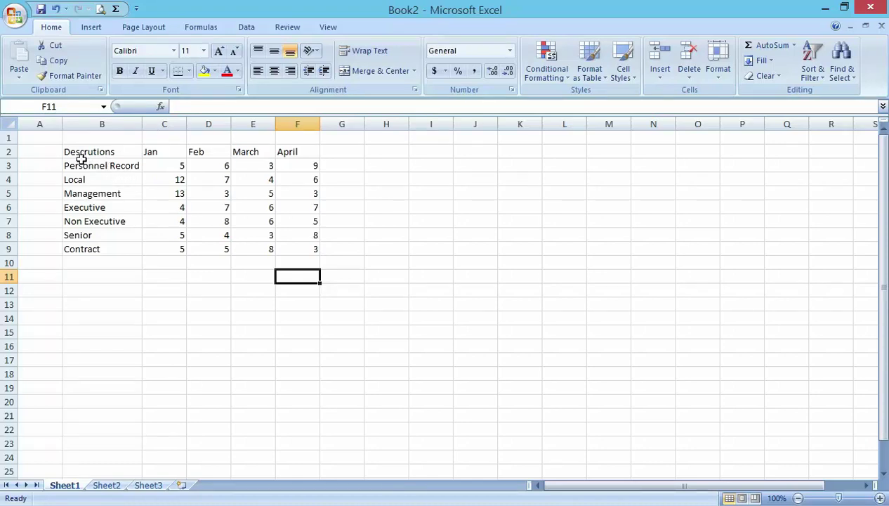
drag(82, 156, 295, 152)
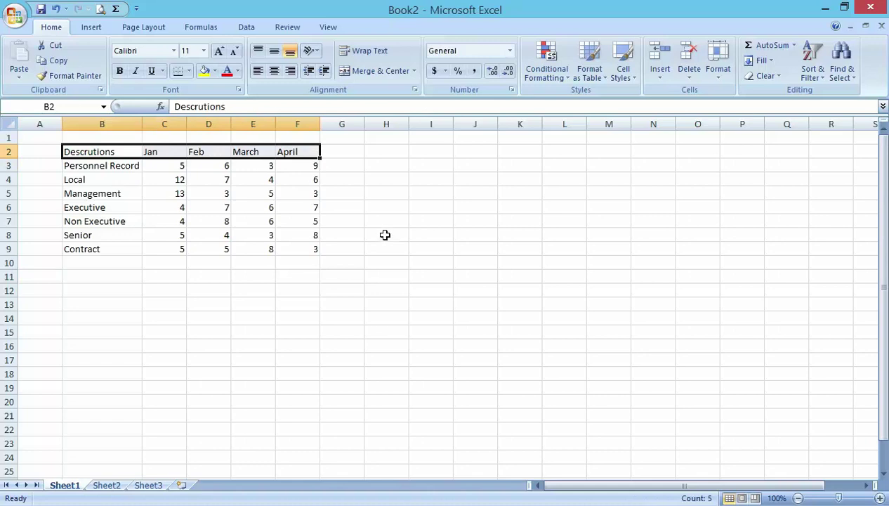
click(342, 294)
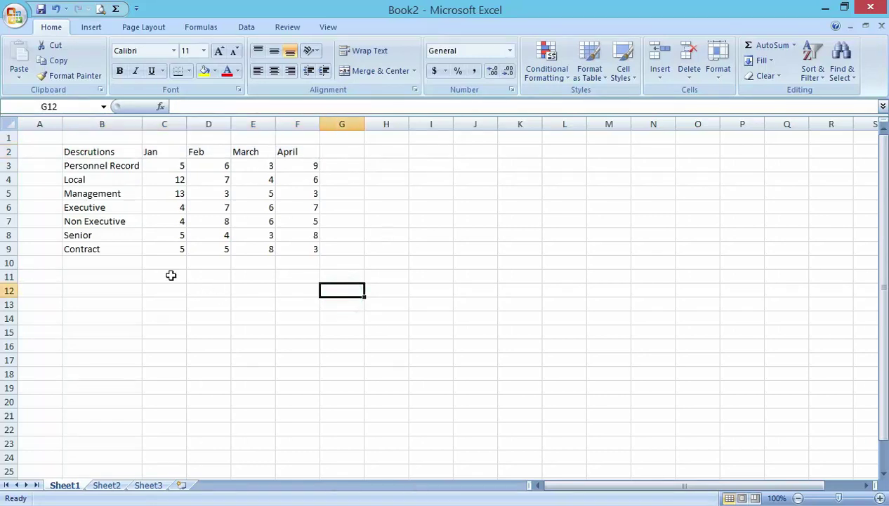
click(176, 167)
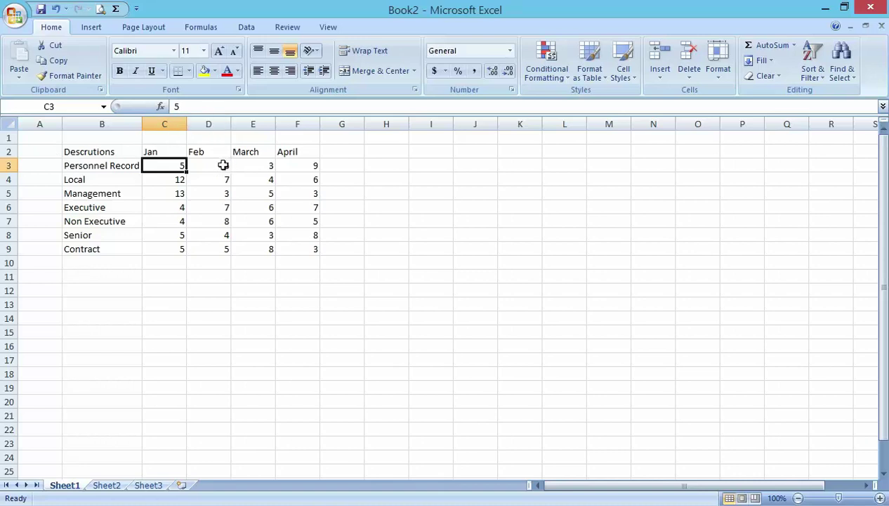
click(223, 165)
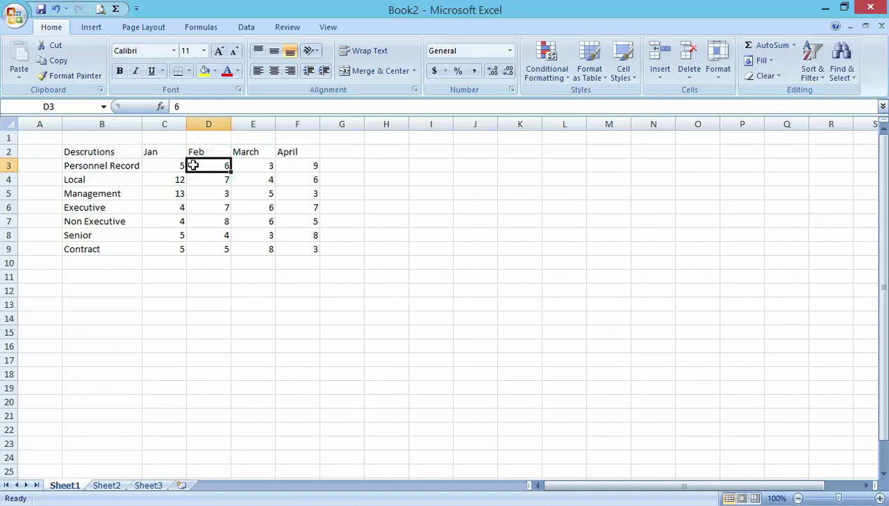
click(238, 318)
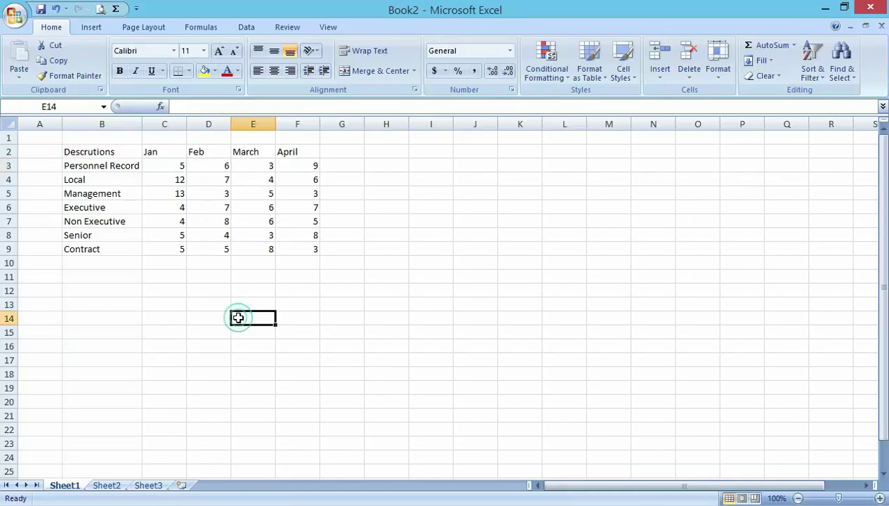
- Enter =5+12+13+4+4+5+5 in C10 to total Jan as 48, then check it
click(151, 261)
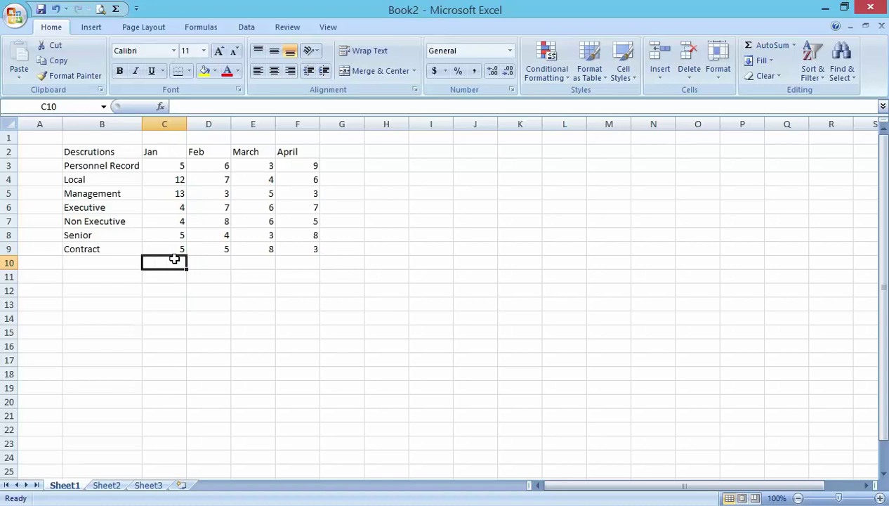
text(=)
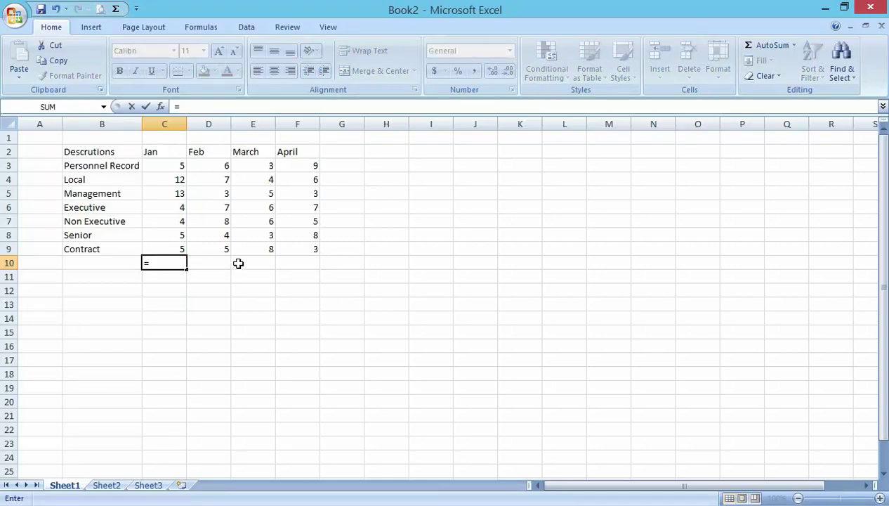
text(5+12)
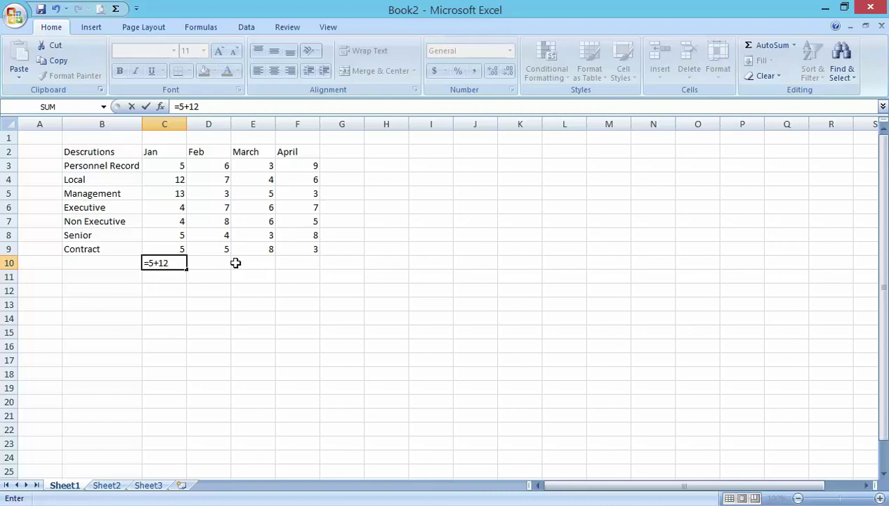
text(+13+4+4+5+5)
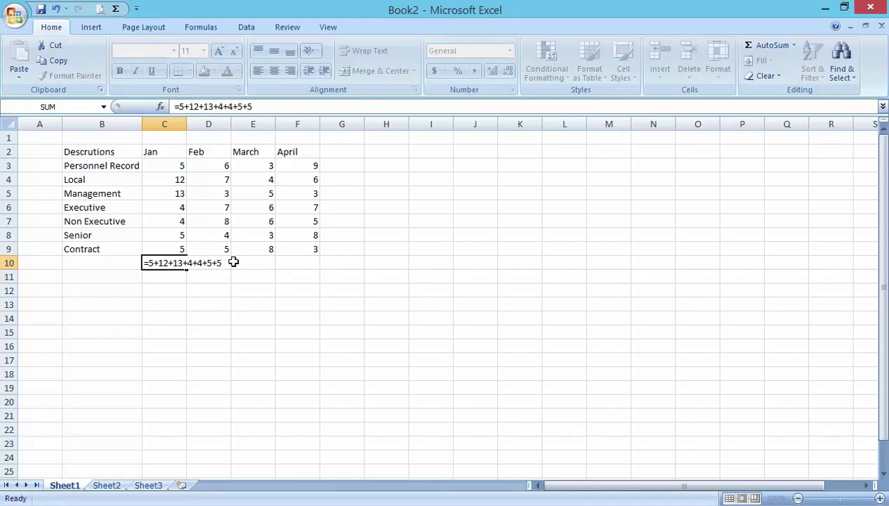
key(Return)
click(181, 262)
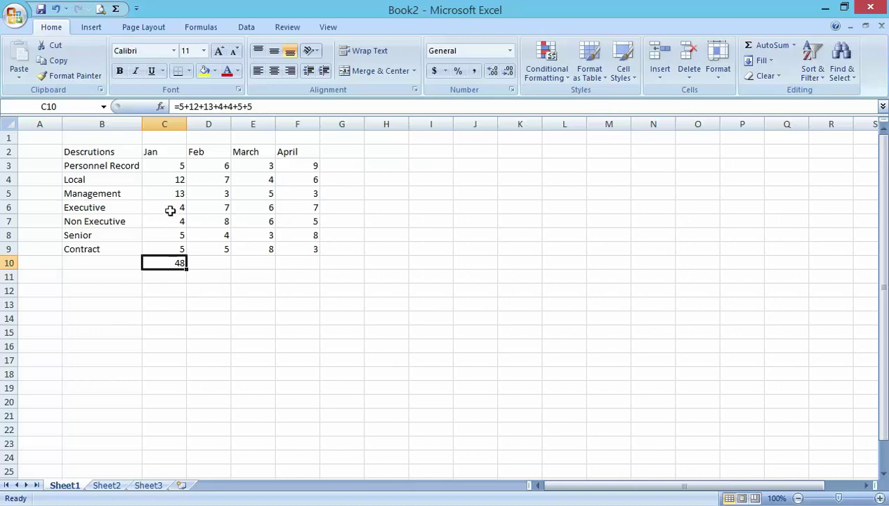
- Re-enter 5 as the Personnel Record Jan value in C3
click(169, 167)
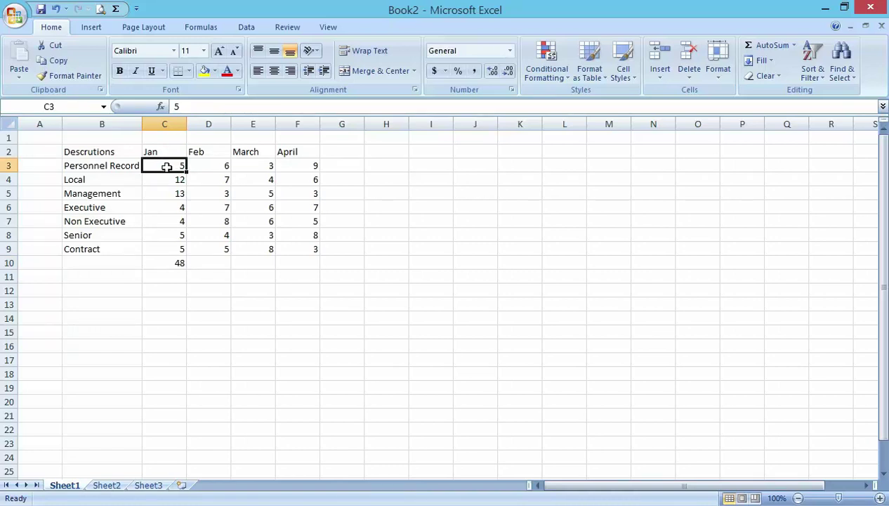
click(181, 265)
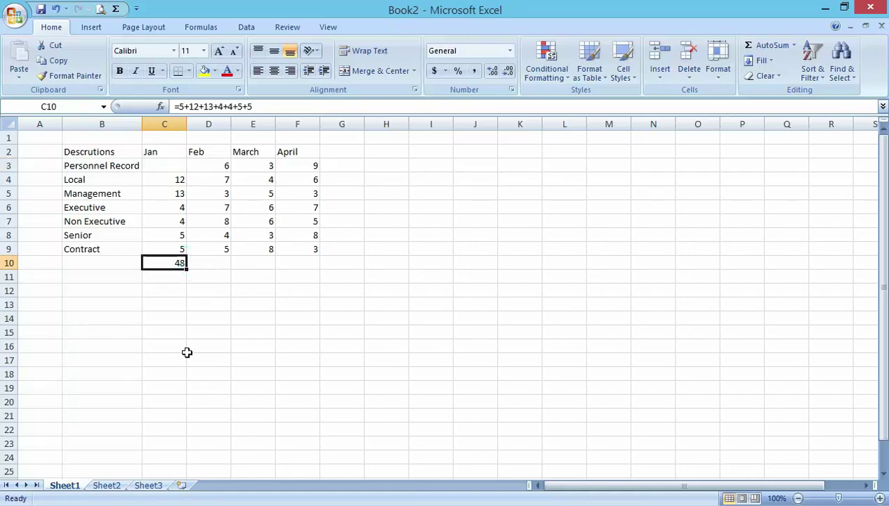
click(172, 167)
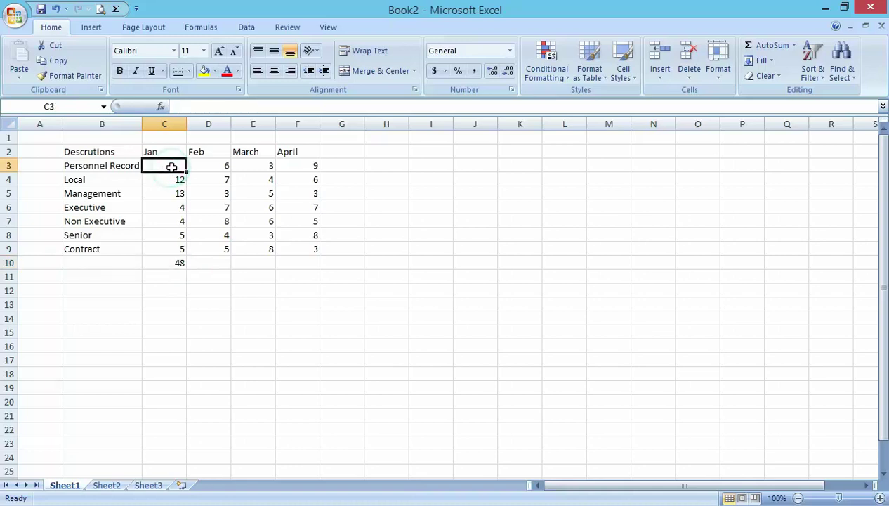
text(5)
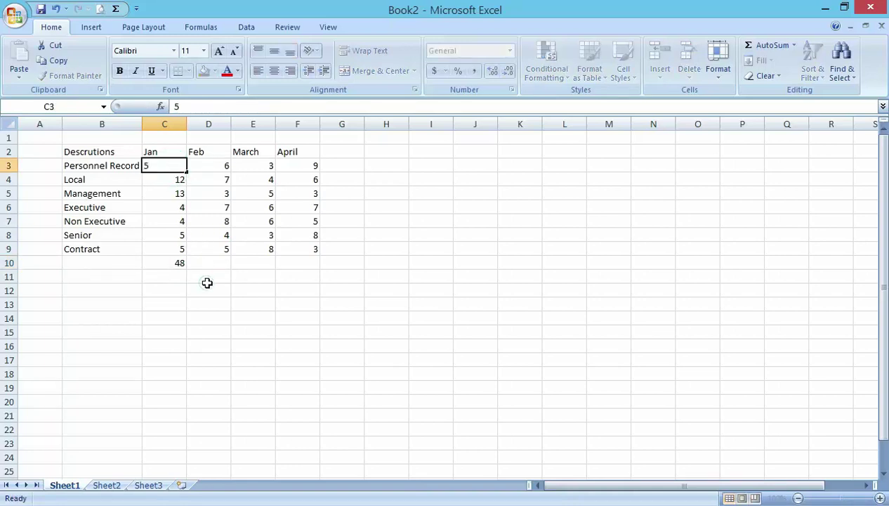
click(207, 276)
- Delete the Jan total formula from C10
click(169, 259)
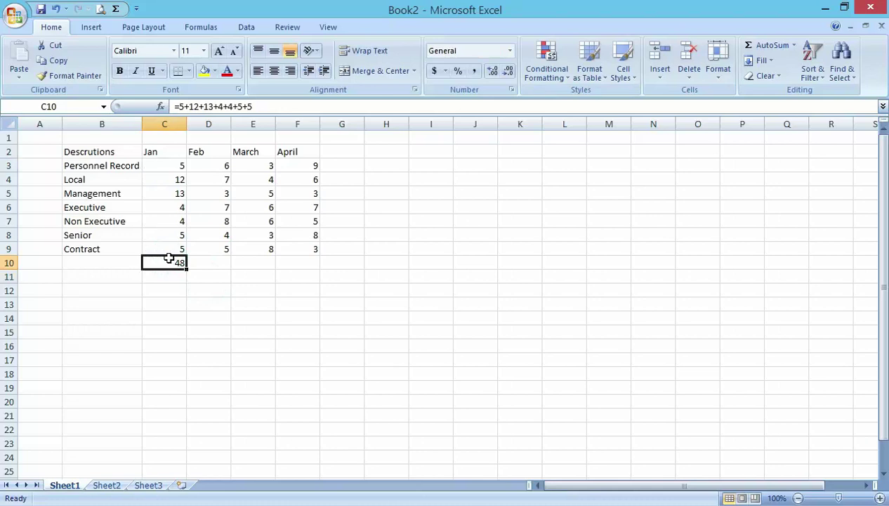
key(Delete)
click(192, 303)
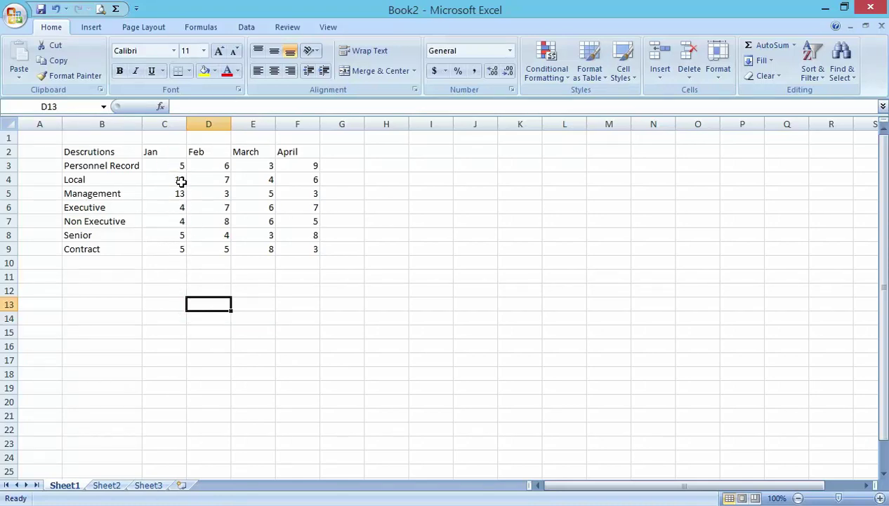
- Enter a hand-built addition formula in C10 chaining the Jan cells from C3 down to C9
click(170, 260)
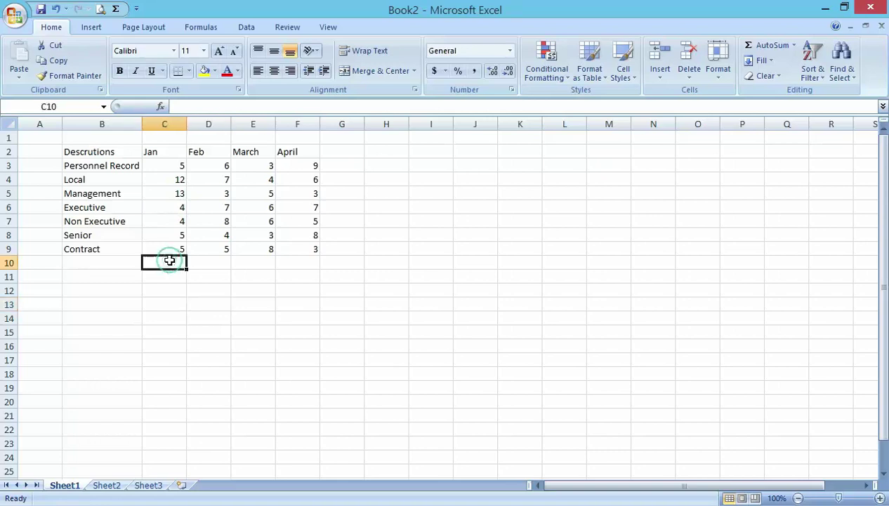
text(=)
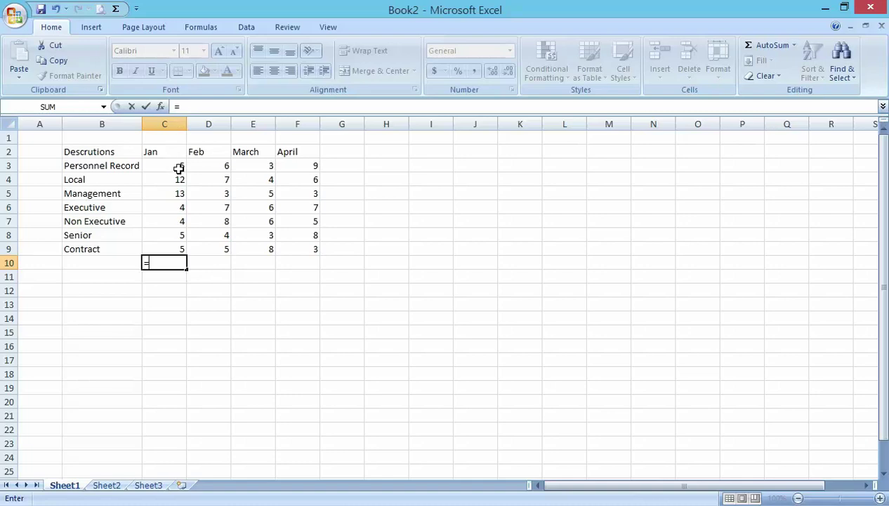
click(179, 167)
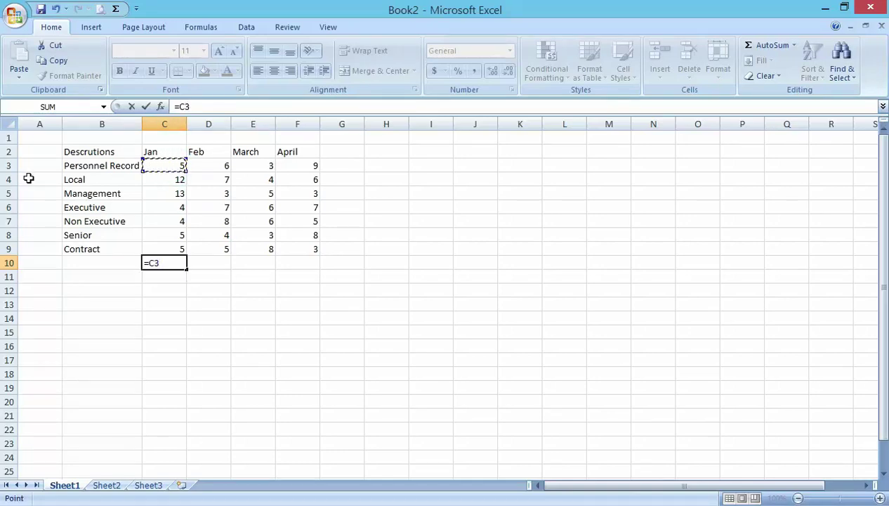
text(+)
click(150, 180)
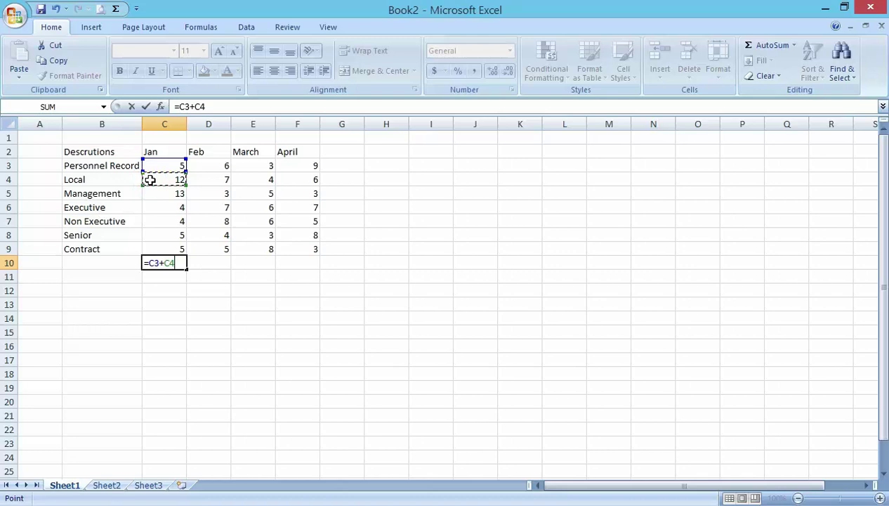
text(+)
click(154, 196)
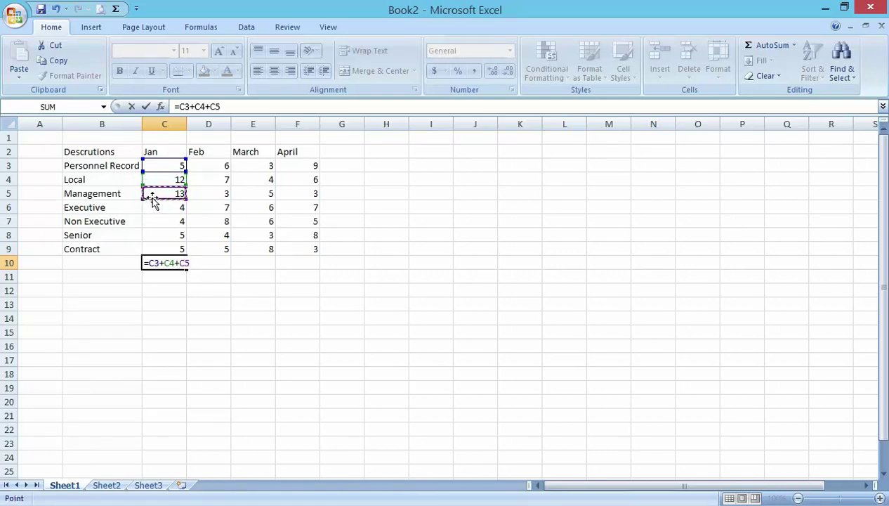
text(+)
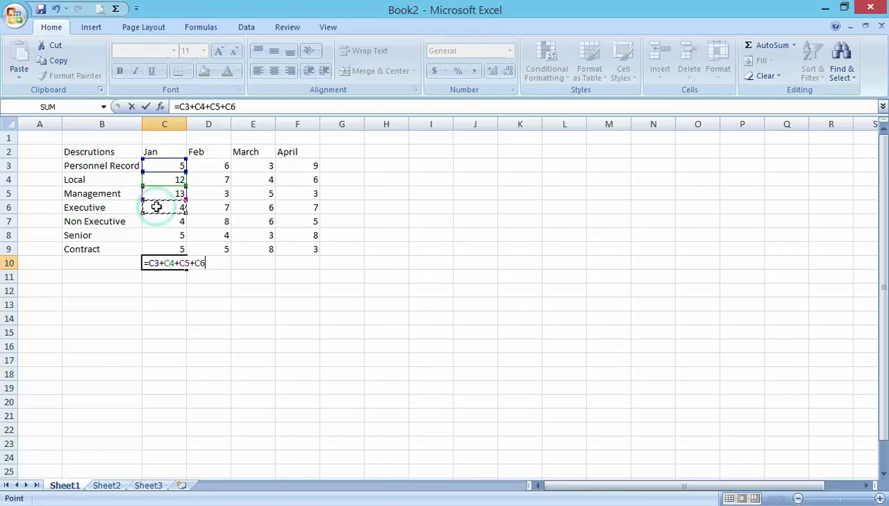
text(+)
click(158, 220)
text(+)
click(156, 235)
text(+)
click(157, 250)
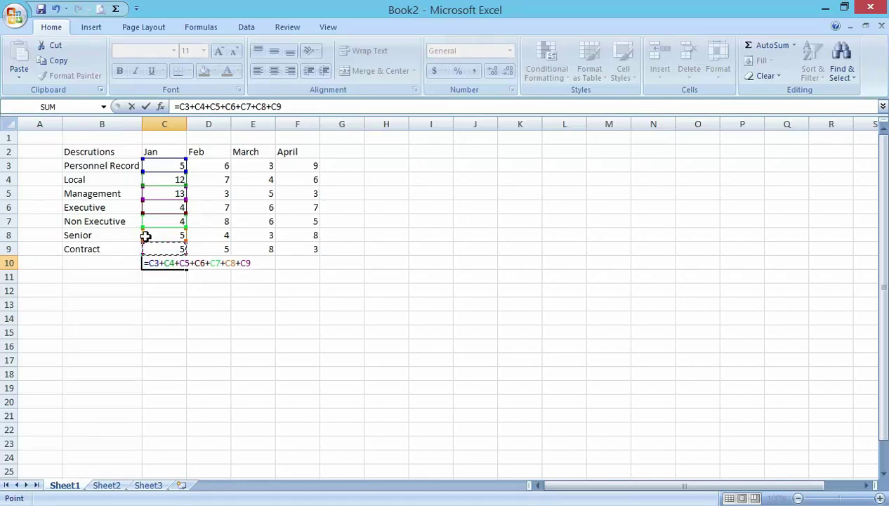
key(Return)
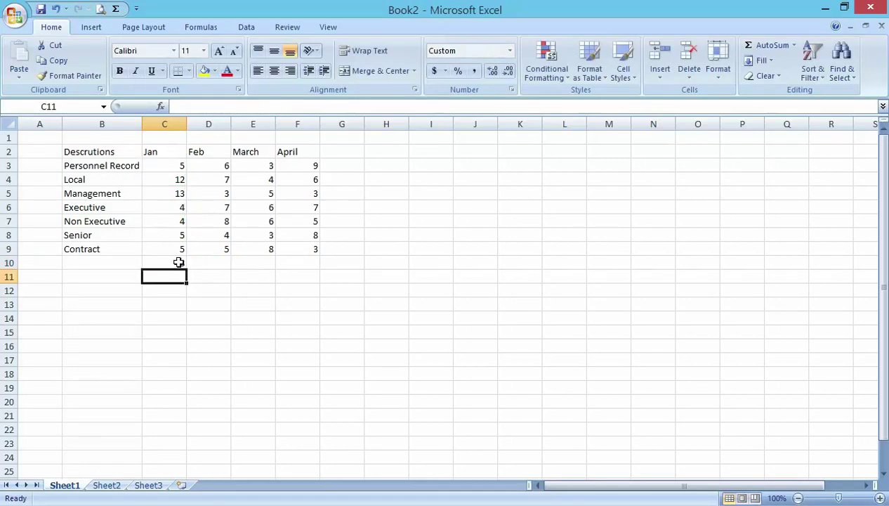
- Clear C3 to watch the C10 total change, then restore C3 to 5
click(177, 266)
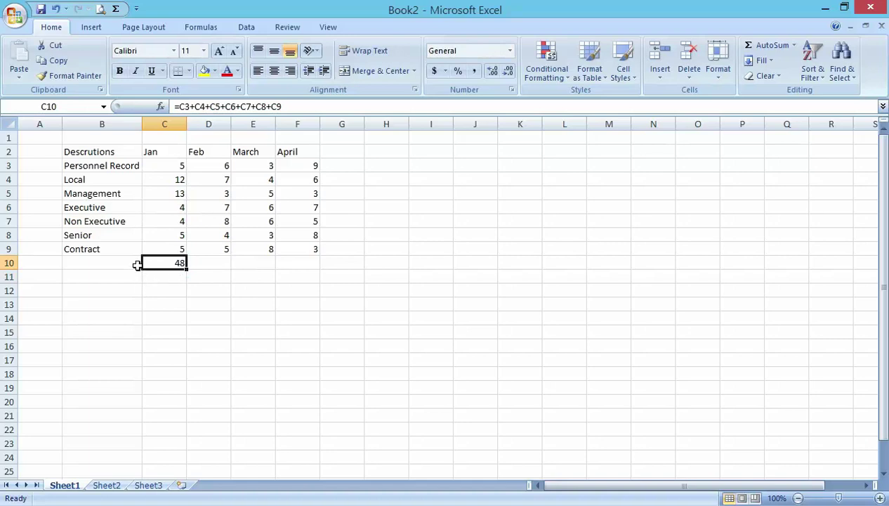
click(176, 169)
key(Delete)
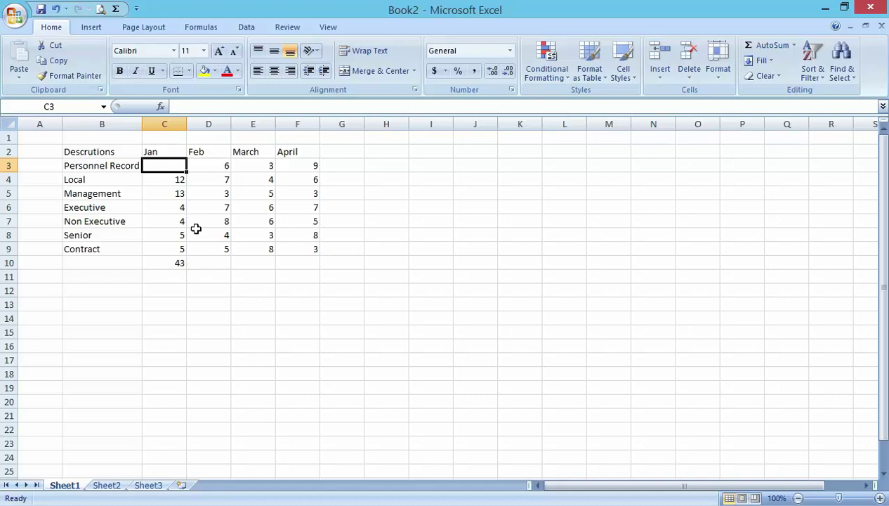
click(180, 262)
click(174, 165)
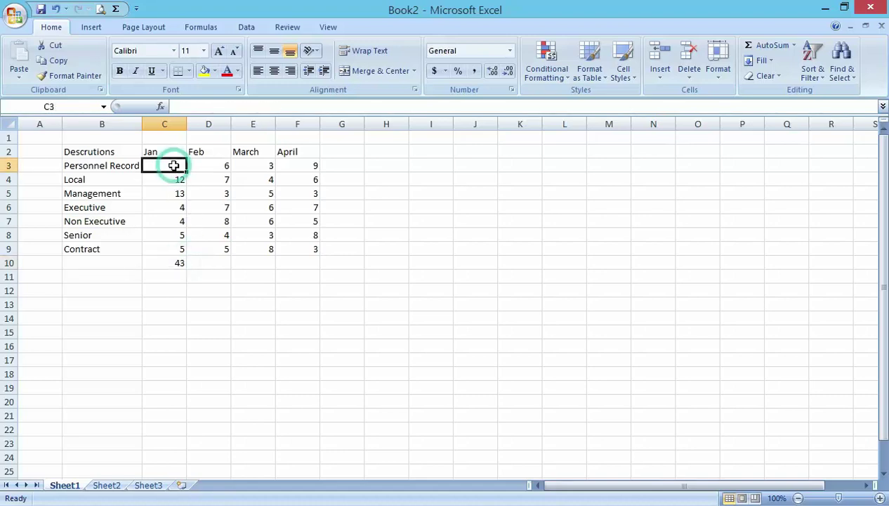
text(5)
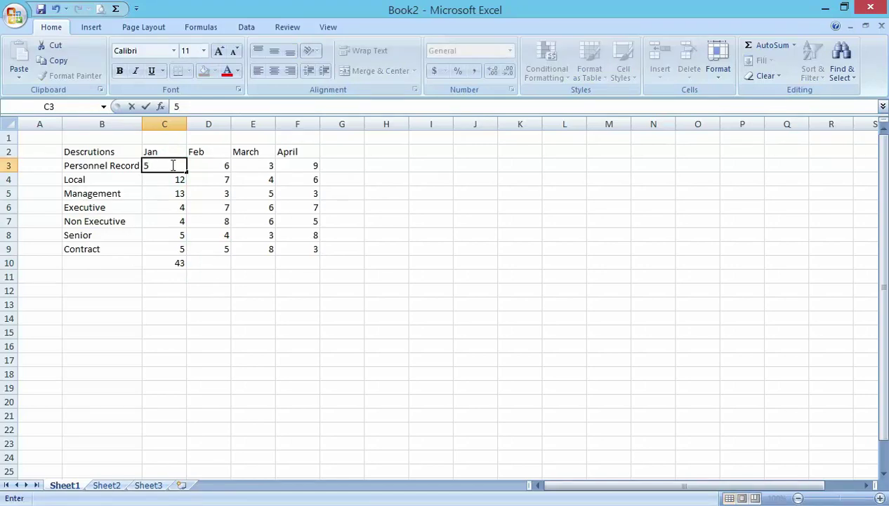
key(Return)
- Delete the hand-built total formula from C10, leaving C10 selected and empty
click(169, 261)
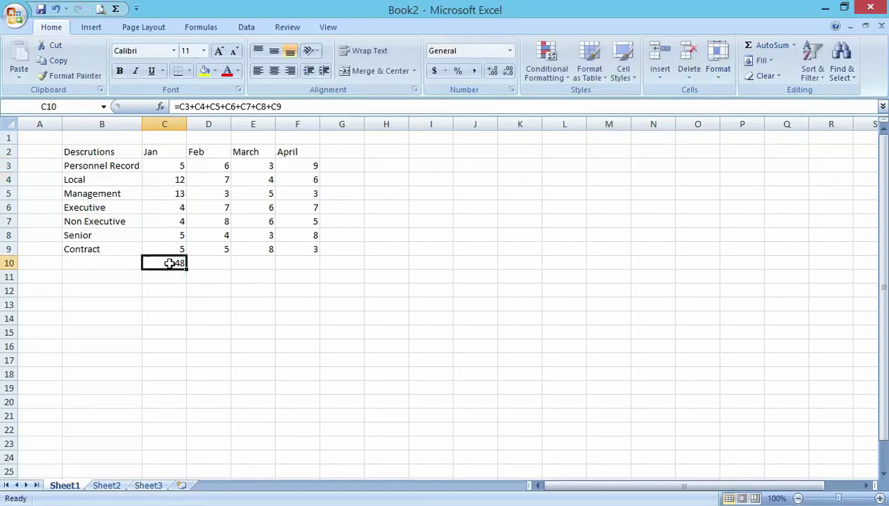
key(Delete)
click(209, 302)
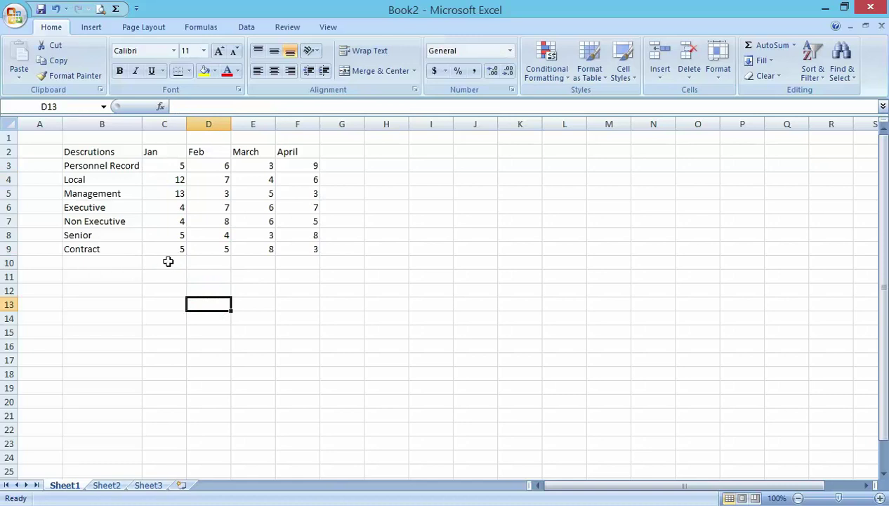
click(170, 264)
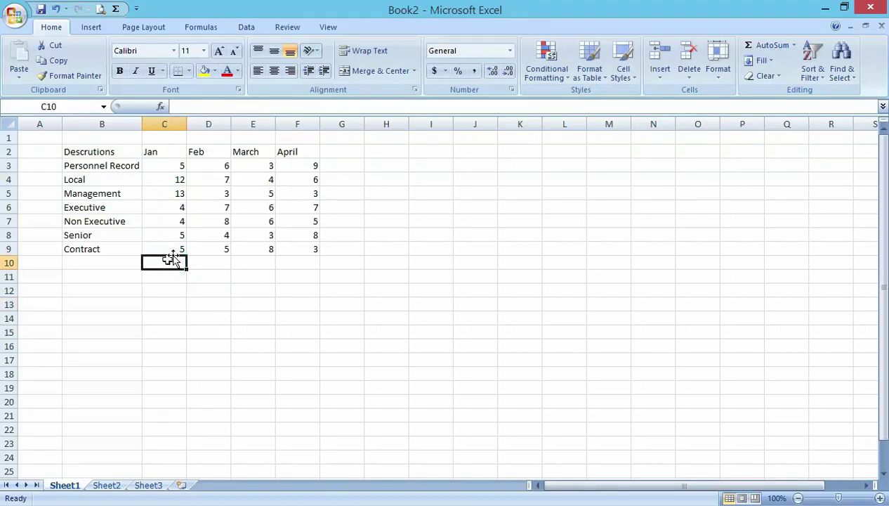
- Insert SUM from Math & Trig into C10 with range C3:C9, giving 48
click(203, 27)
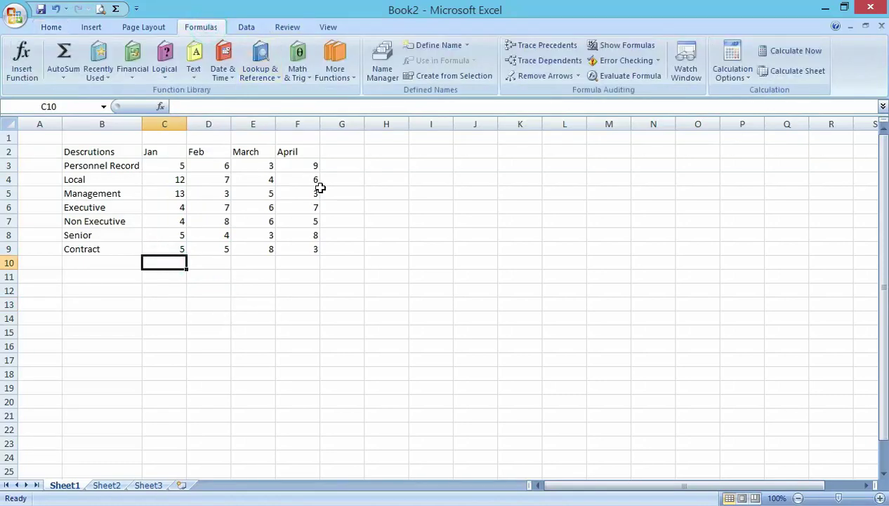
click(298, 60)
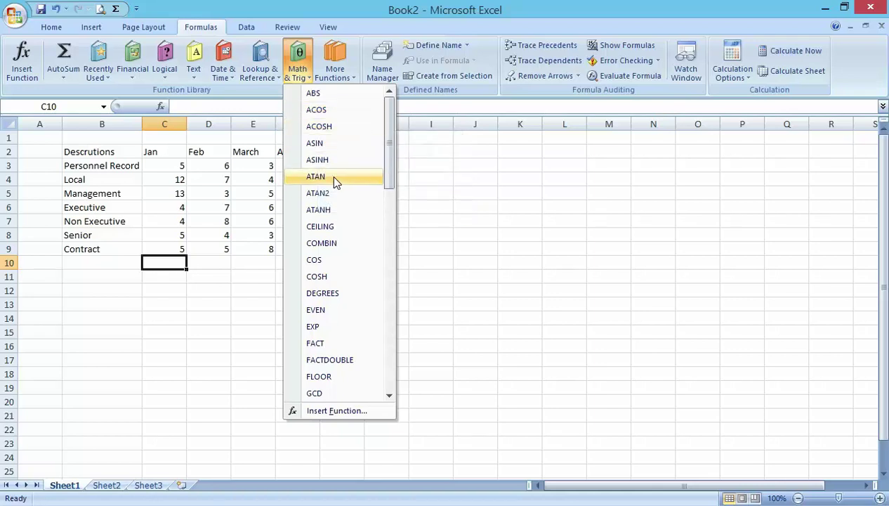
drag(390, 175, 401, 363)
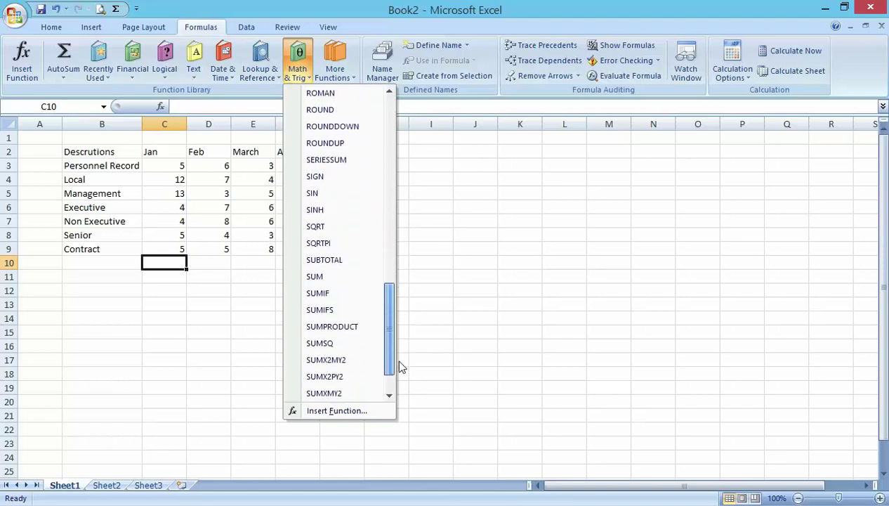
click(314, 274)
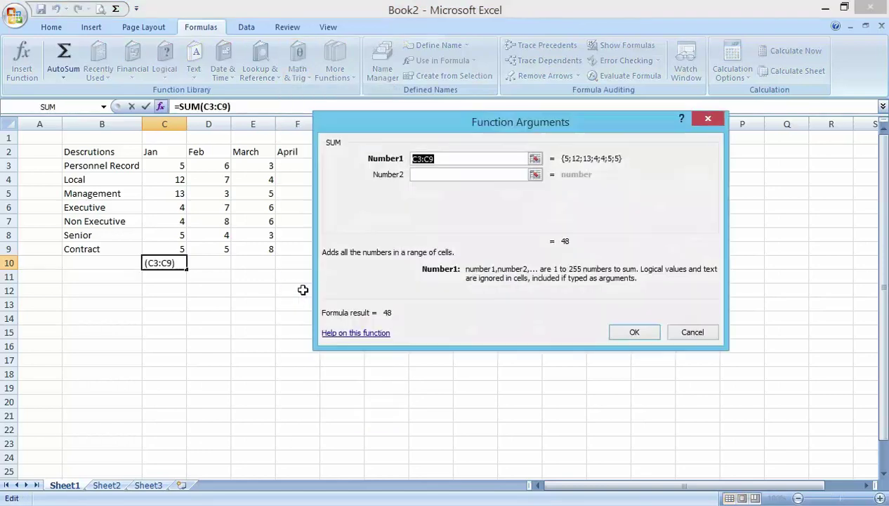
click(181, 165)
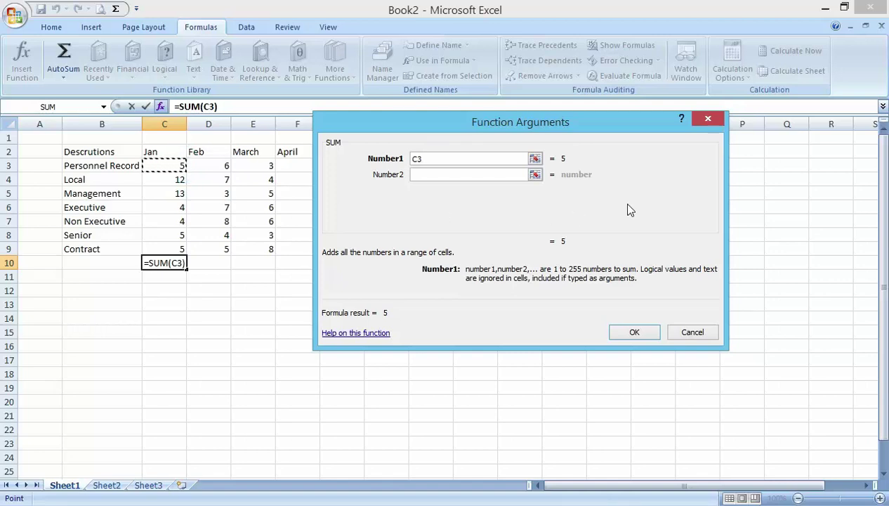
key(shift+Down)
key(shift+Down)
key(shift+Down)
key(shift+Down)
key(shift+Down)
key(shift+Down)
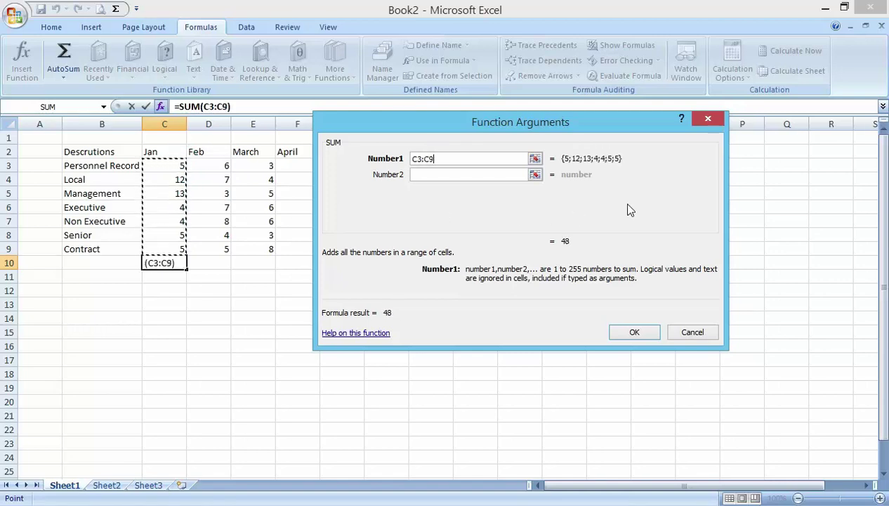
key(Return)
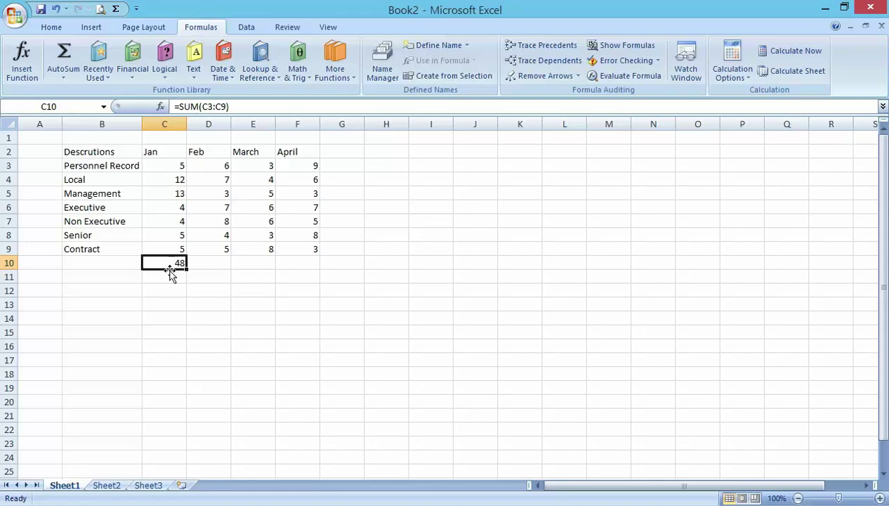
- Label cell B10 'Total' next to the Jan sum
click(104, 263)
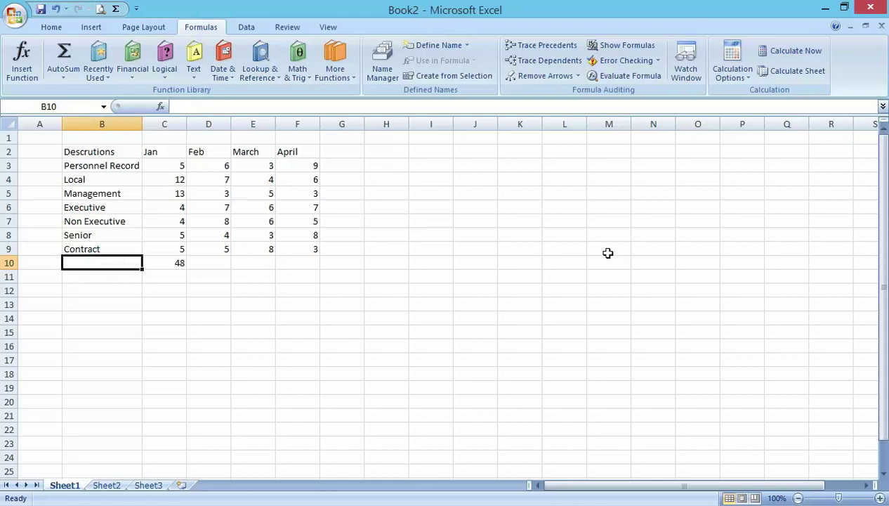
text(T)
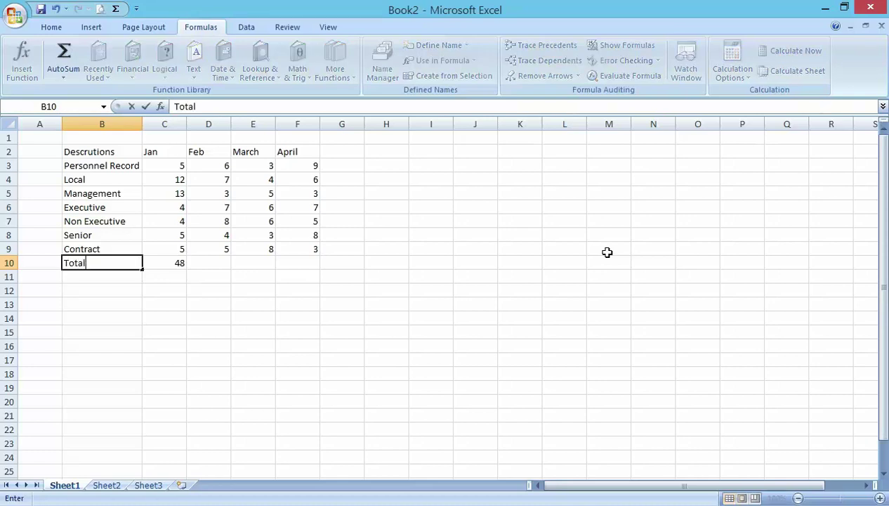
text(otal)
click(278, 359)
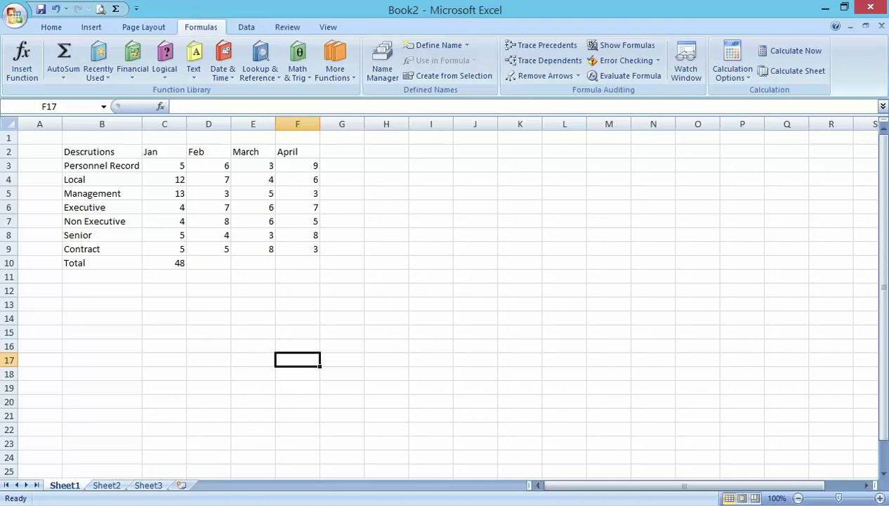
click(756, 505)
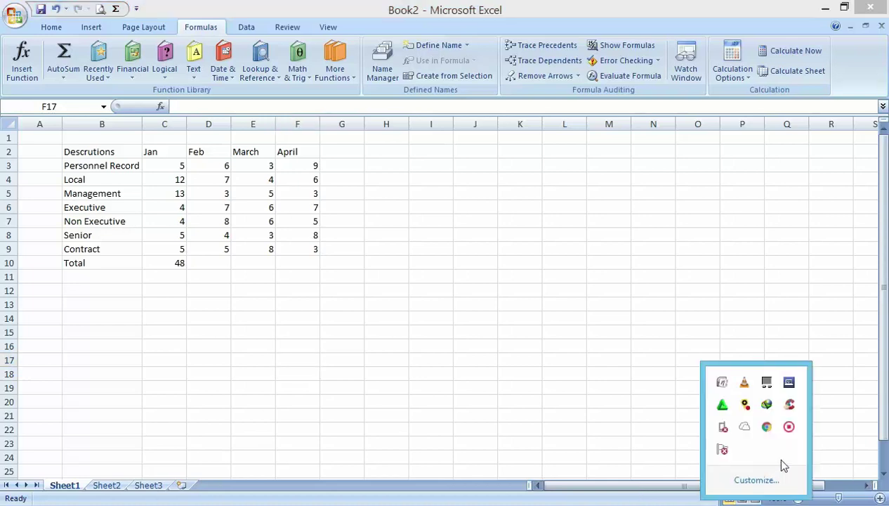